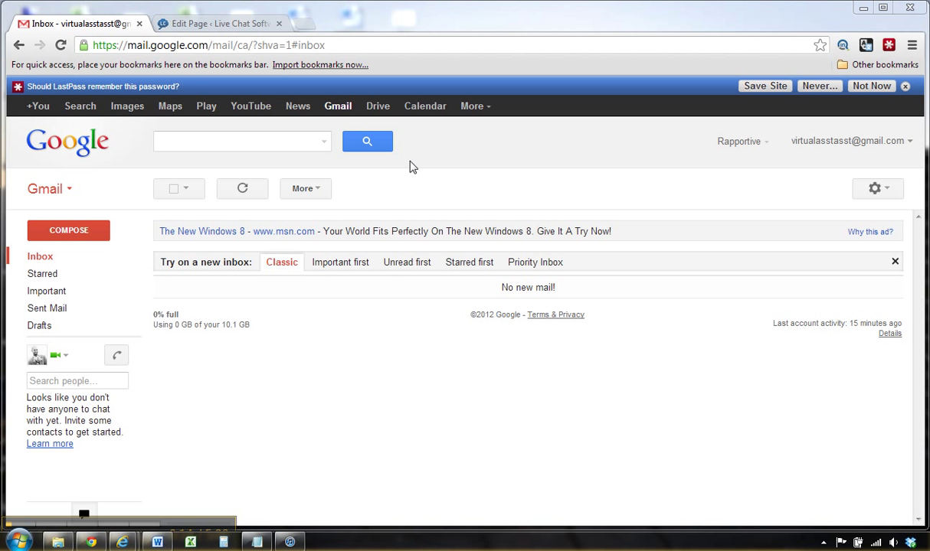
Step: Create a new blank form from Google Drive
left_click(377, 111)
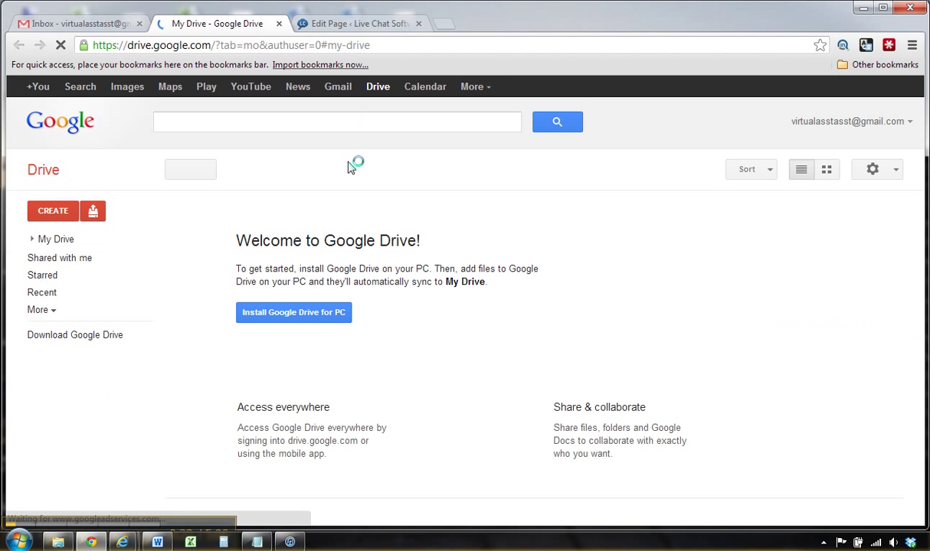
left_click(58, 212)
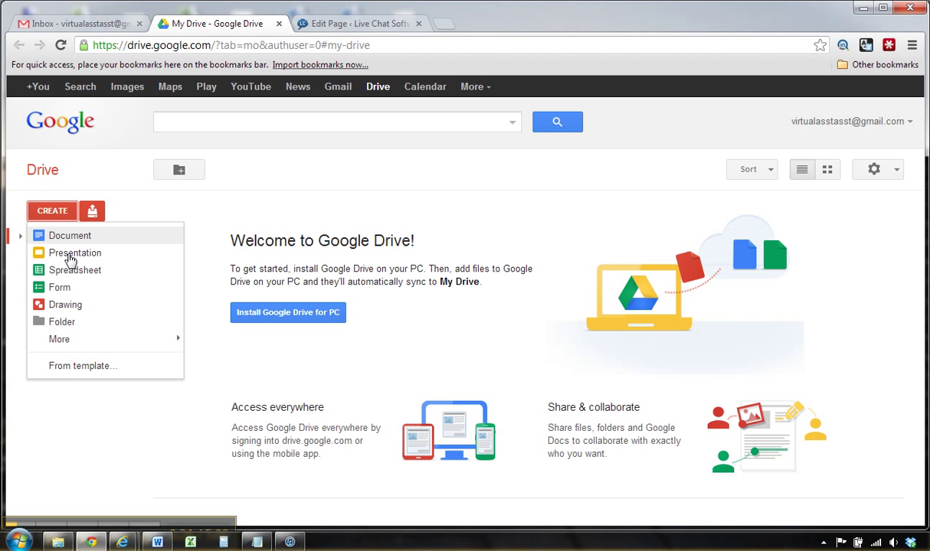
left_click(71, 288)
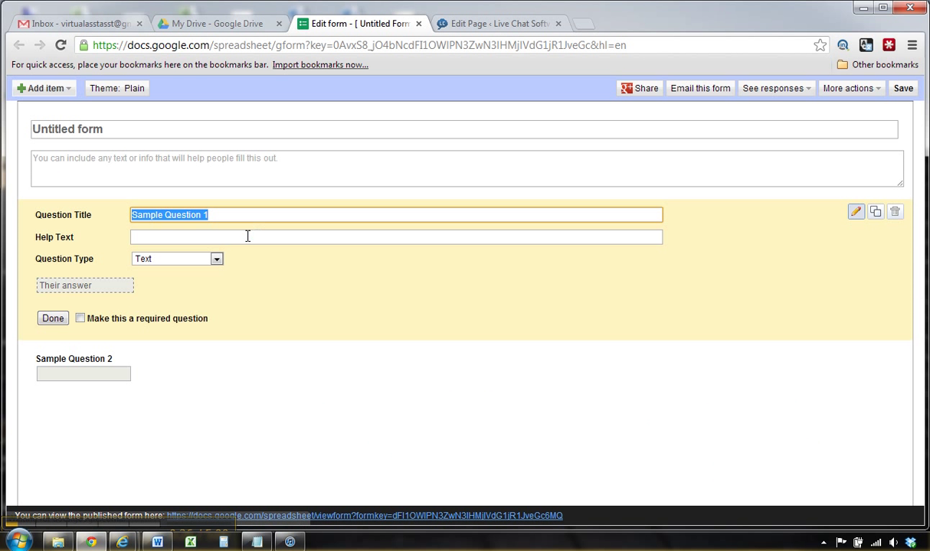
Step: Replace the 'Untitled form' title with 'Sample Survey'
left_click(225, 128)
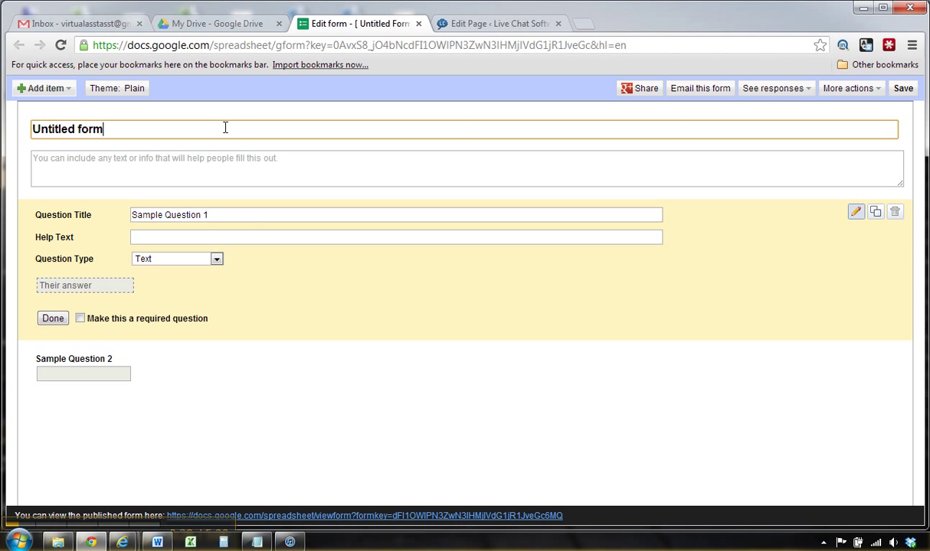
key("ctrl+shift+Left")
key("ctrl+shift+Left")
type("Sample")
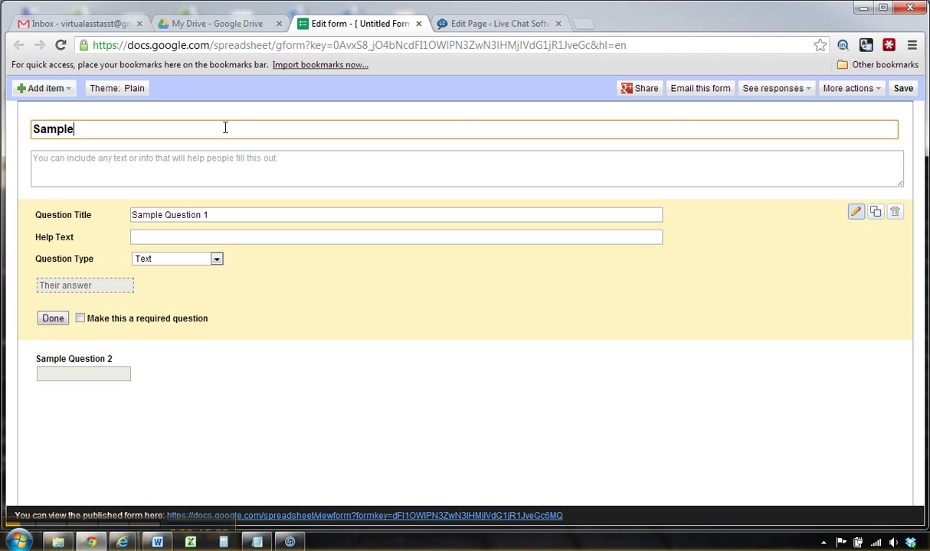
type(" Survey")
left_click(249, 218)
key("ctrl+shift+Left")
key("ctrl+shift+Left")
key("ctrl+shift+Left")
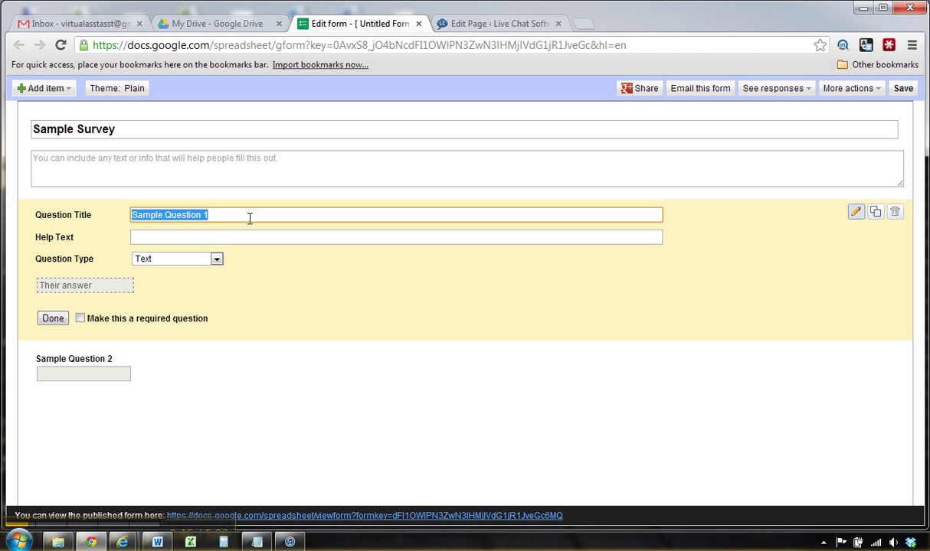
Step: Make the first question a checkboxes question titled 'What tools do you use in your business'
type("What tools to")
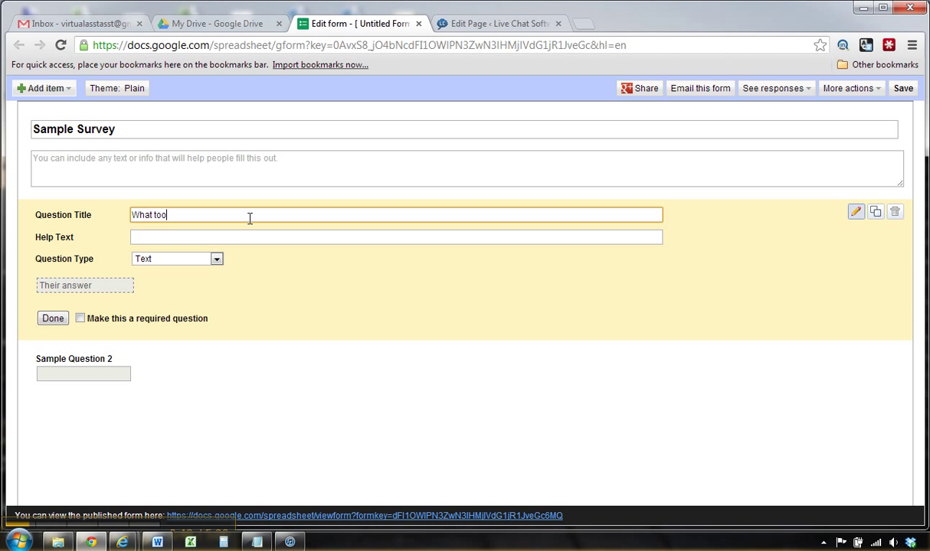
key("BackSpace")
key("BackSpace")
type("do you use in your business")
left_click(182, 261)
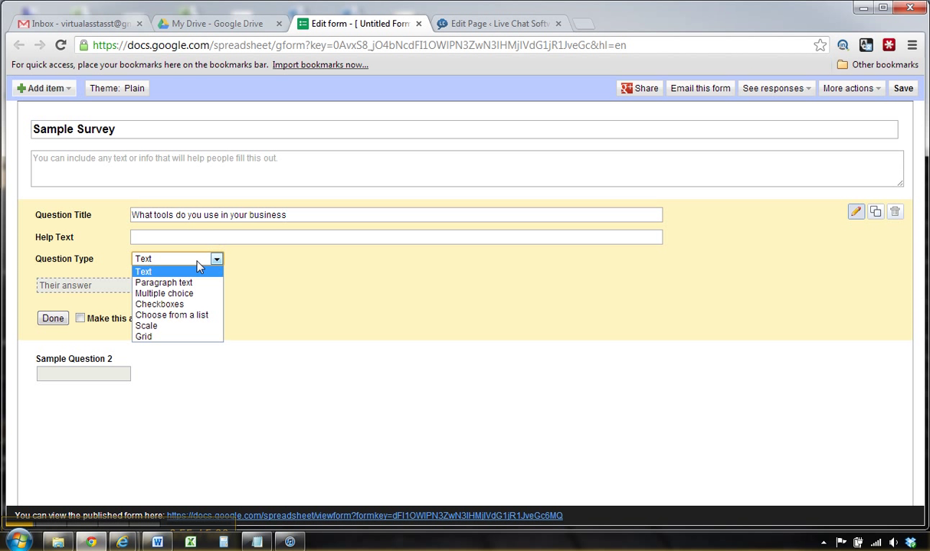
left_click(200, 304)
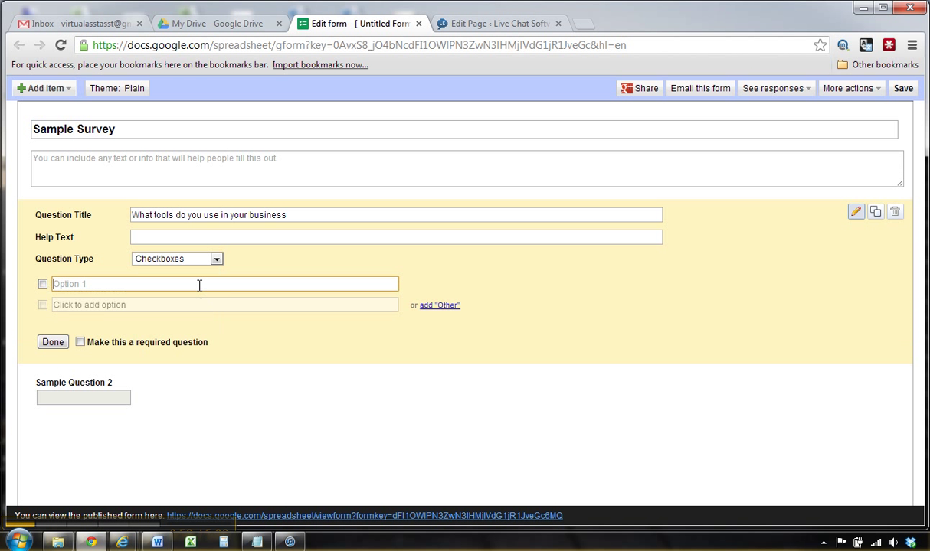
Step: Give it the options Skype, Dwolla, Jing and Dropbox and finish the question
type("Skype")
key("Return")
type("Dwolla")
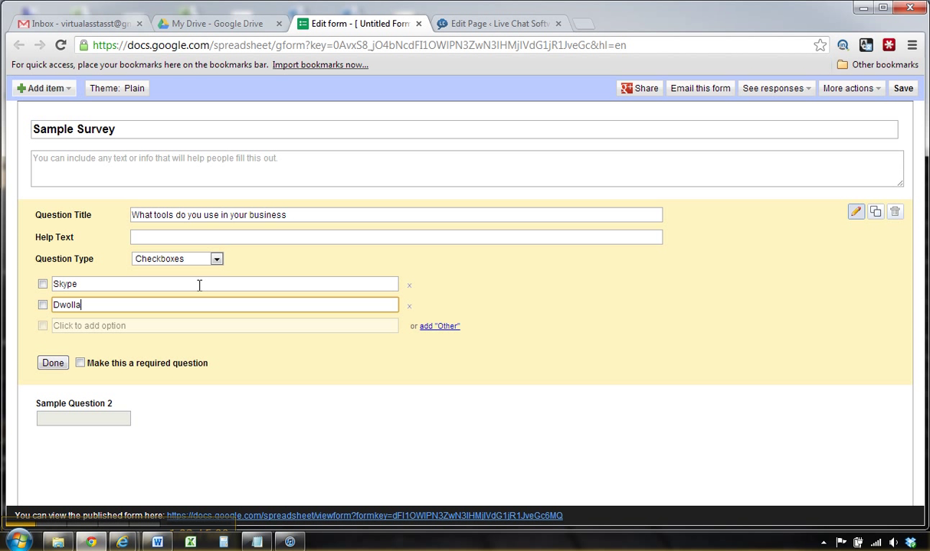
key("Return")
type("Jing")
key("Return")
type("Dropbox")
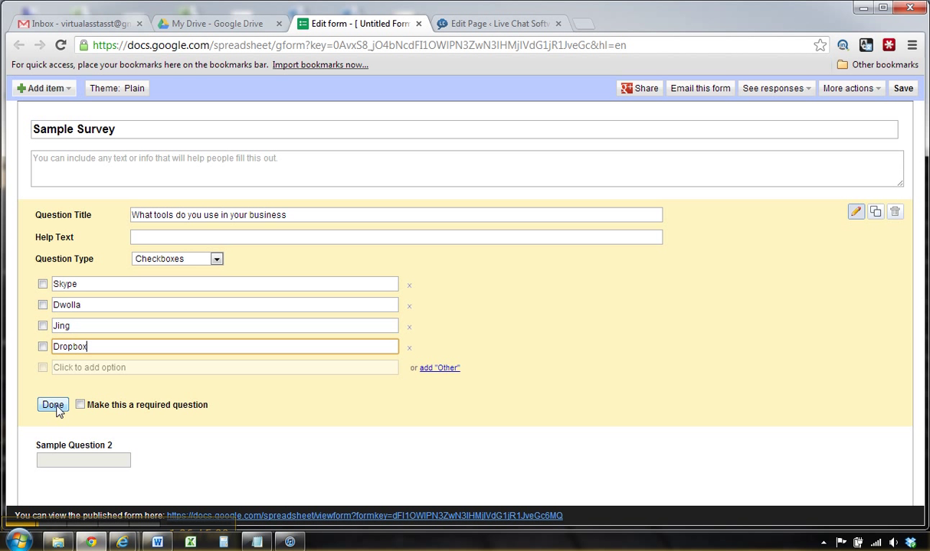
left_click(53, 404)
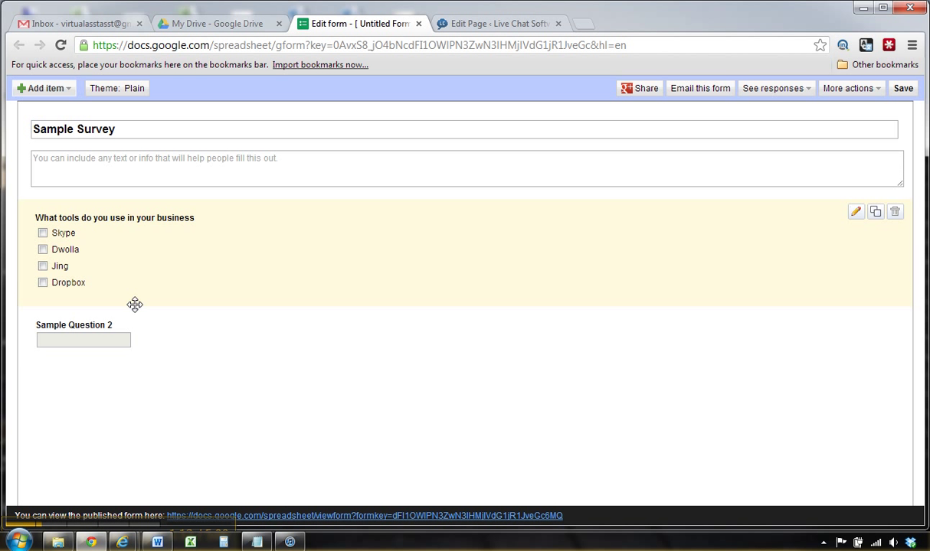
Step: Retitle Sample Question 2 as 'Where can we send your recommendations?'
left_click(856, 319)
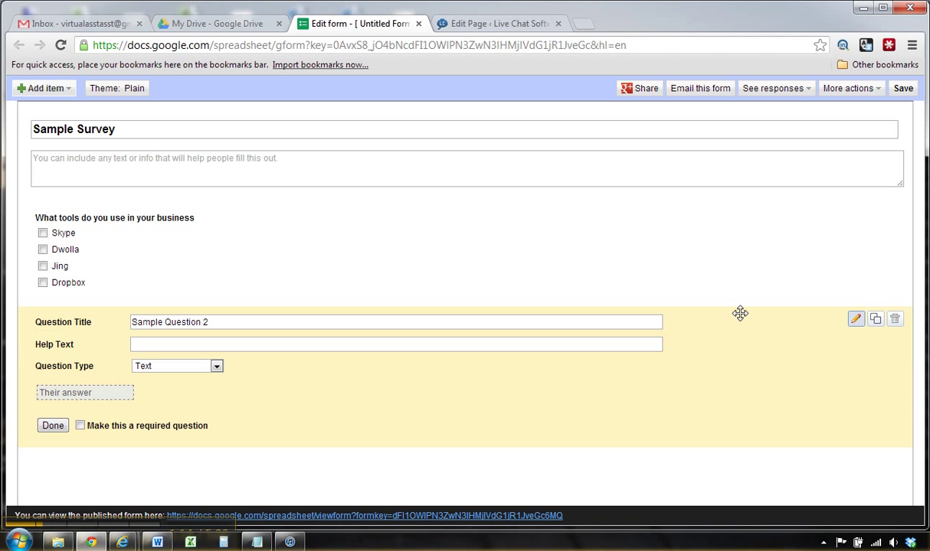
triple_click(212, 323)
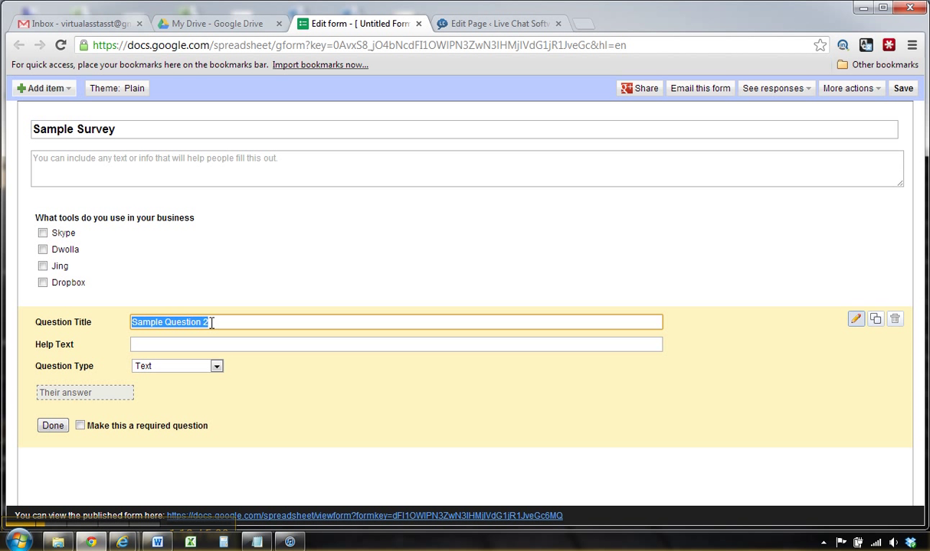
type("Where")
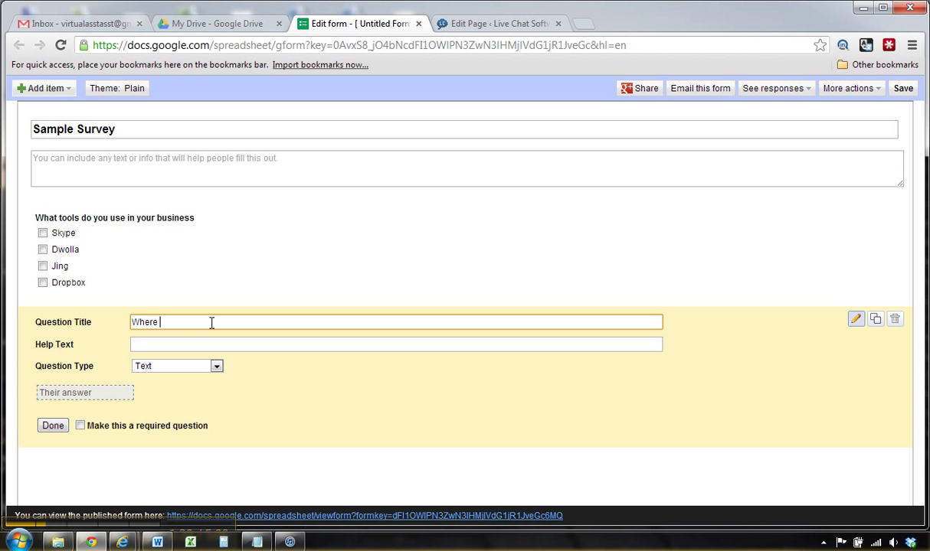
type(" can we send your recommendation")
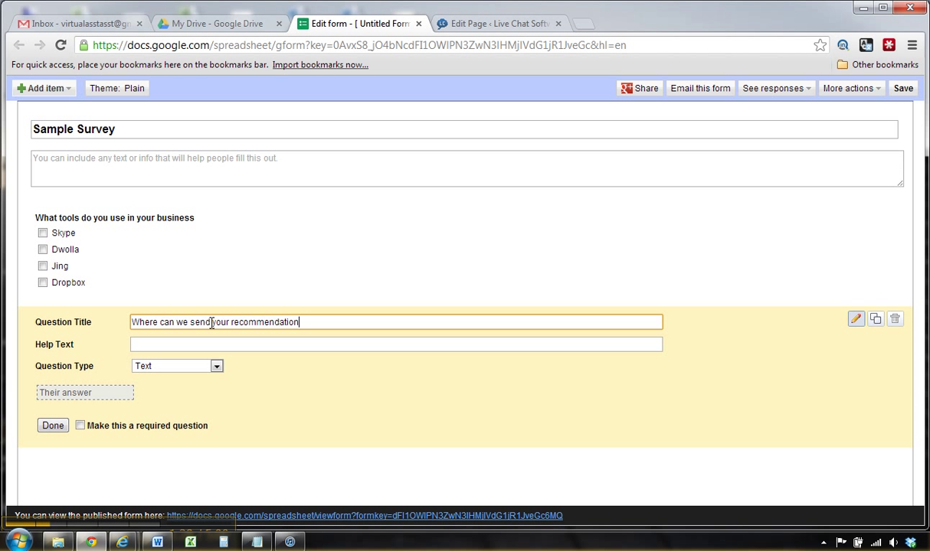
type("s?")
Step: Add help text 'enter your email' and make the question required
key("Tab")
type("ente")
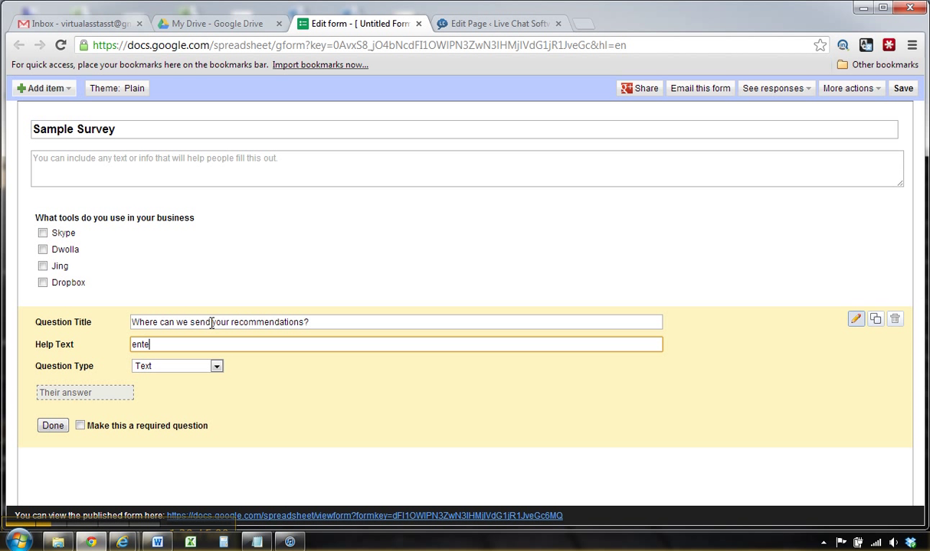
type("r your email")
left_click(80, 426)
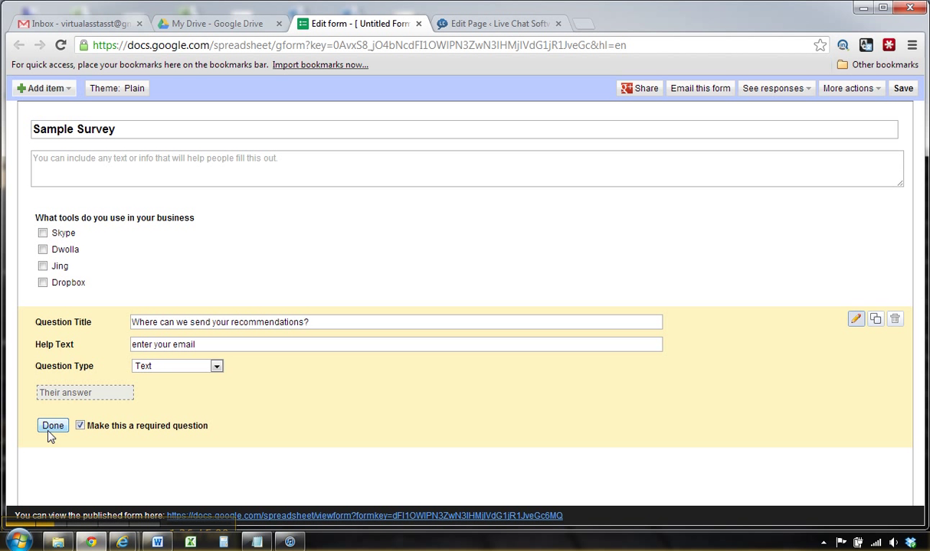
left_click(50, 427)
left_click(46, 89)
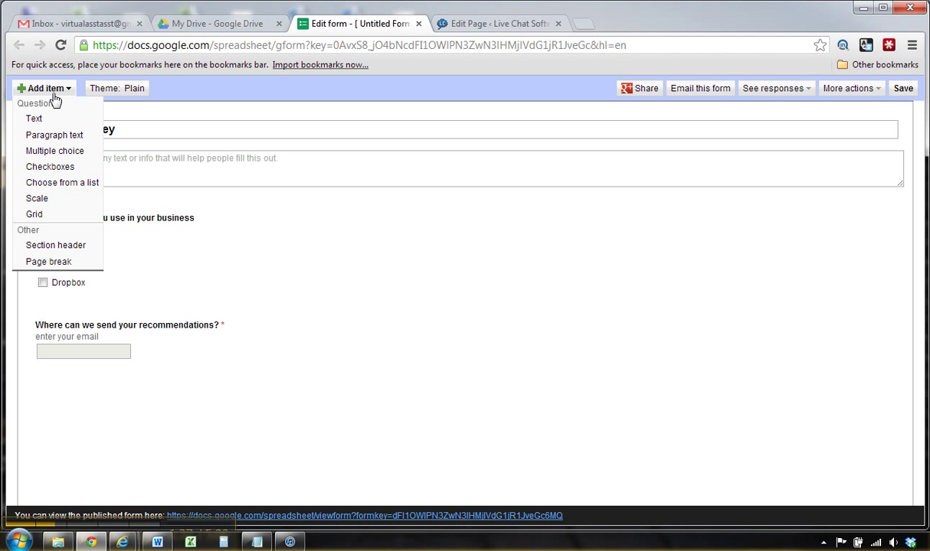
Step: Add multiple-choice 'Join our mailing list?' with 'YES, add send me my free bonus' and 'No thanks, just send me my recommendations'
left_click(54, 151)
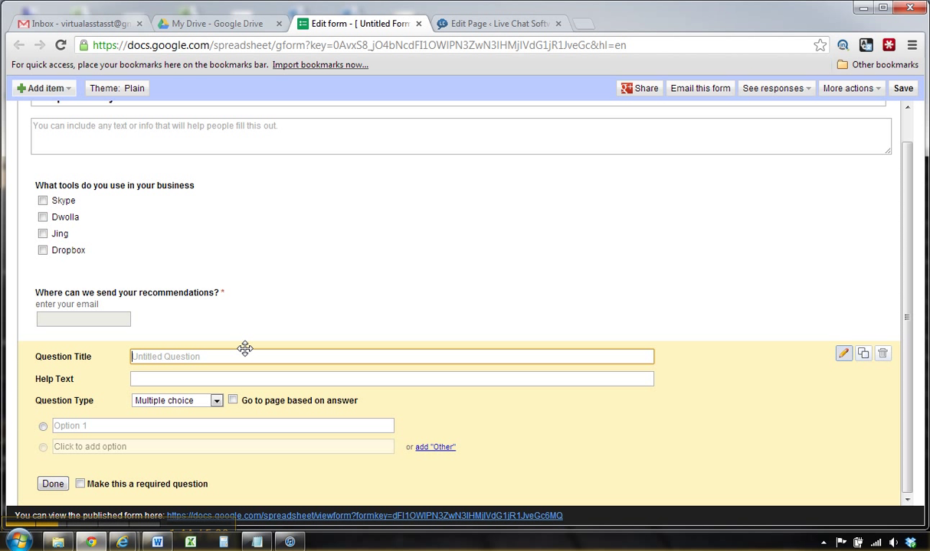
type("Join our mailing list?")
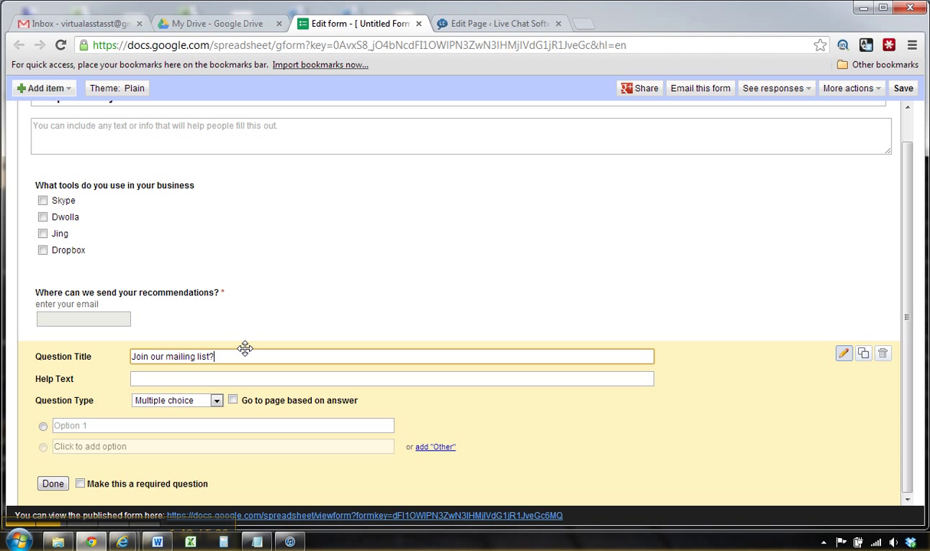
left_click(202, 425)
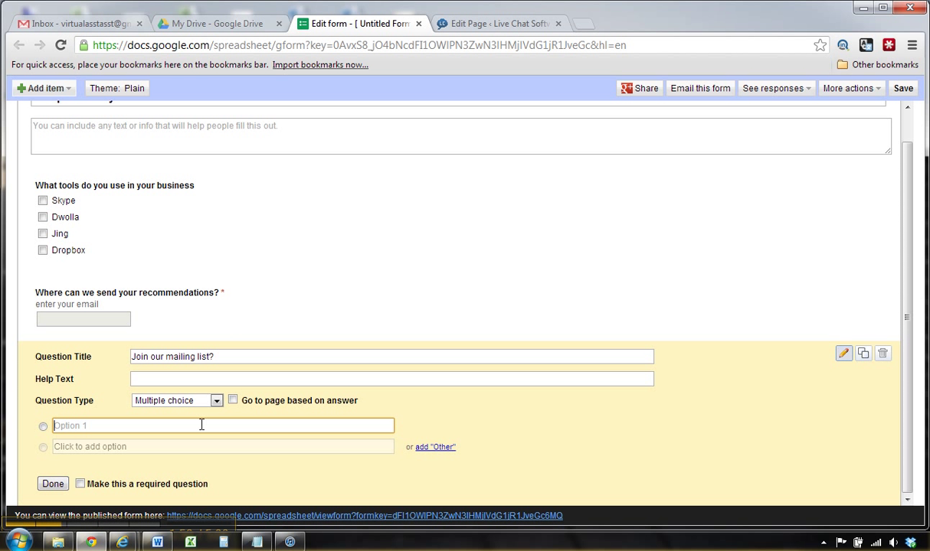
type("YES, ")
type("ad")
type("d send me")
type(" m")
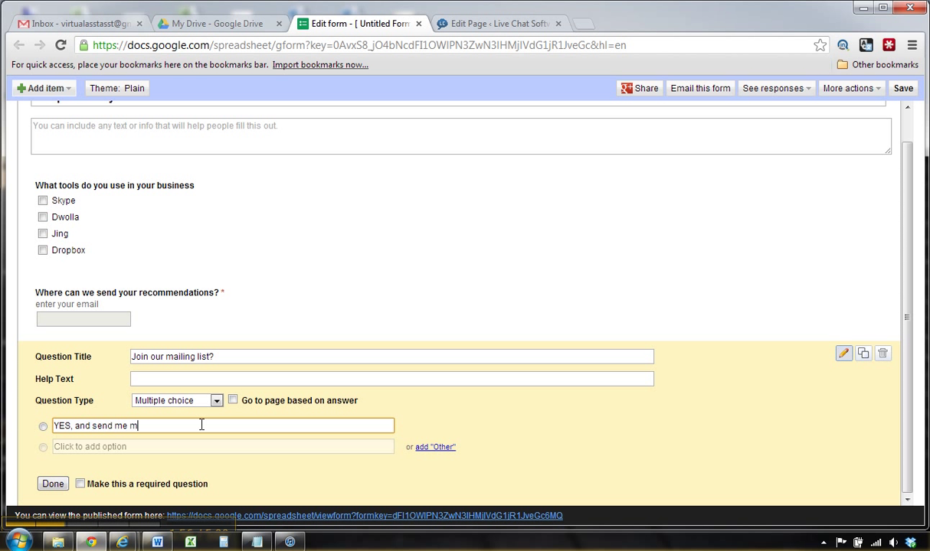
type("y free bonus!")
key("Return")
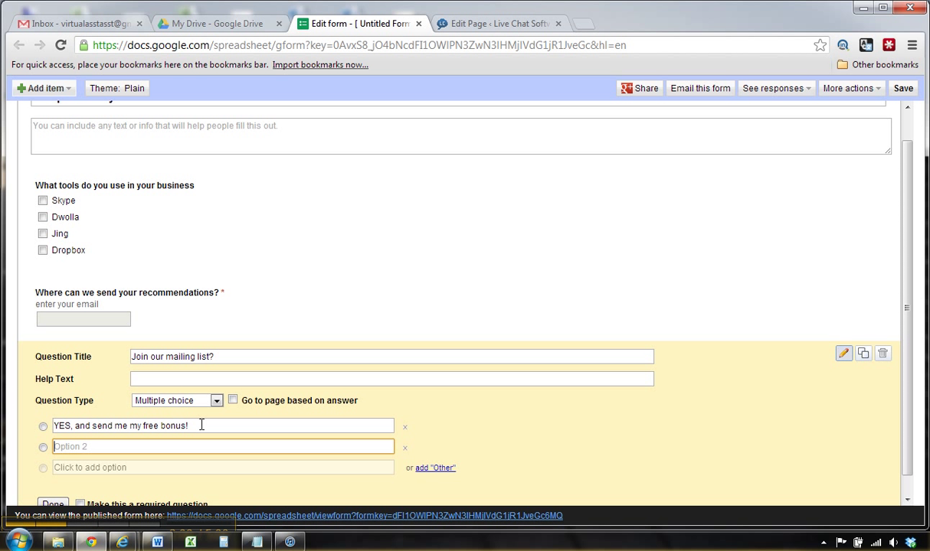
type("No thanks, just send me my re")
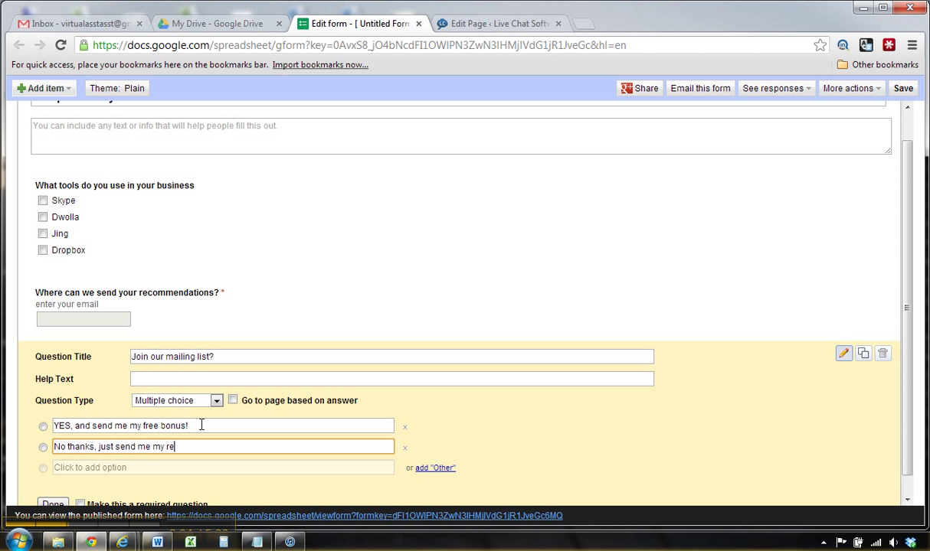
type("commendations.")
left_click(53, 504)
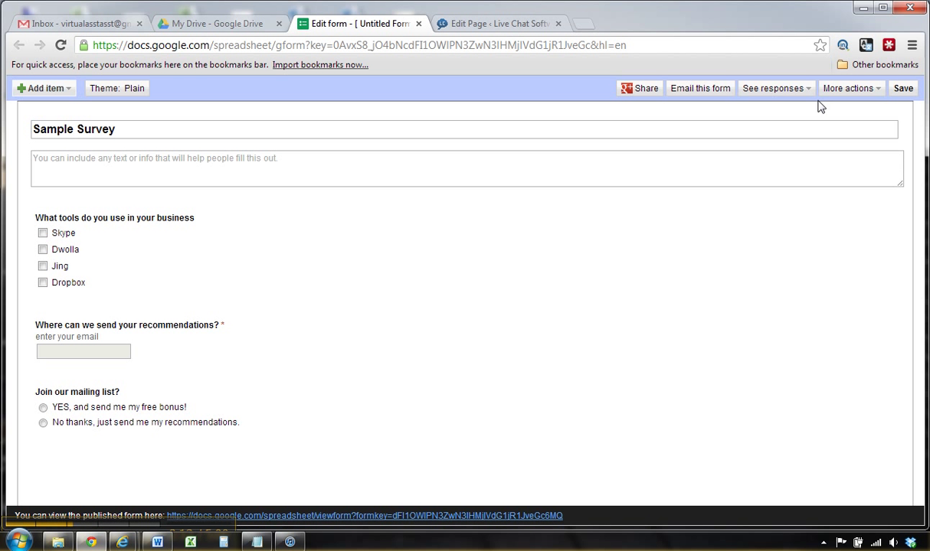
Step: Save the Sample Survey form and open its response spreadsheet from My Drive
left_click(903, 90)
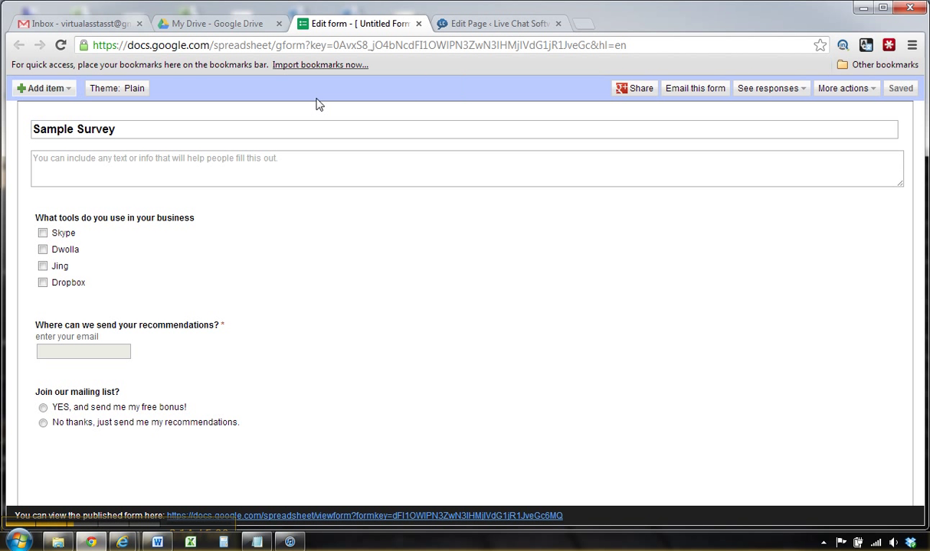
left_click(418, 24)
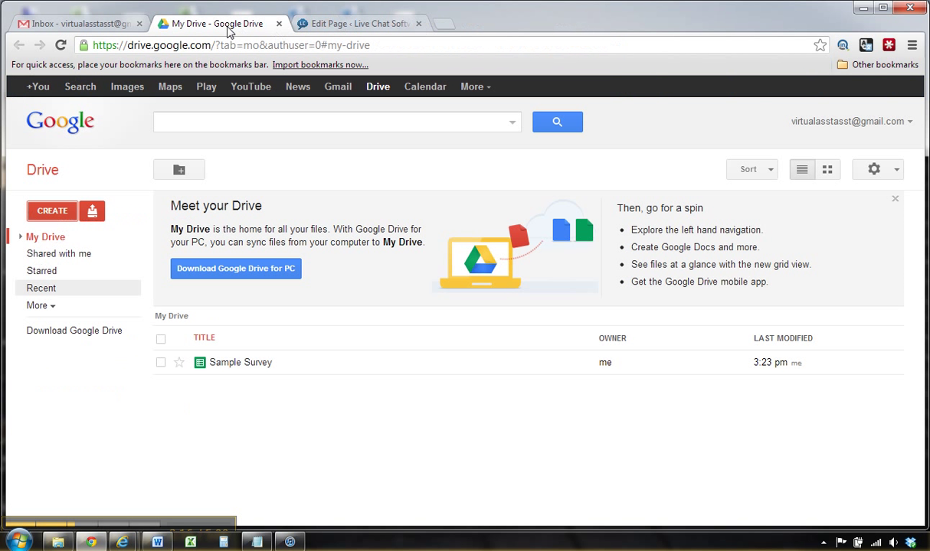
left_click(241, 364)
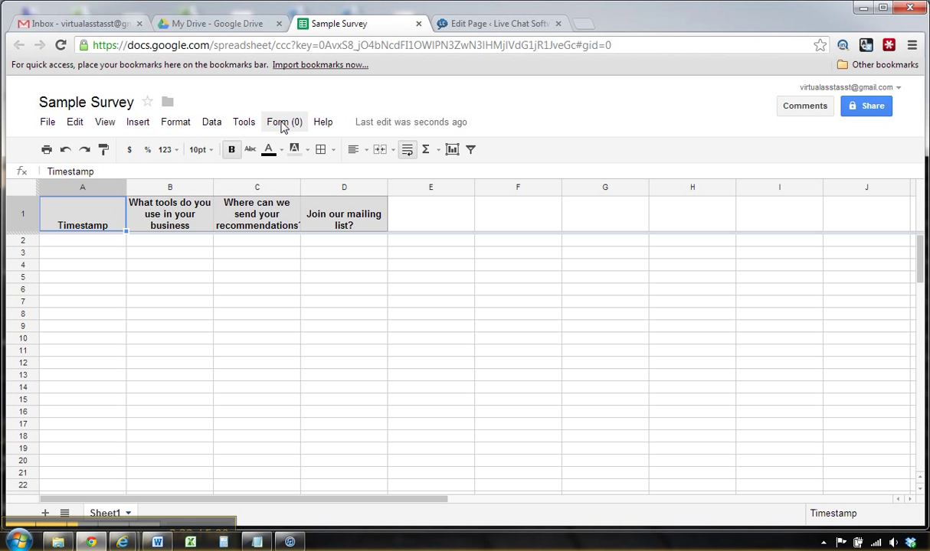
Step: Find FormEmailer in the Script Gallery, install the first result and authorize it
left_click(283, 124)
mouse_move(246, 127)
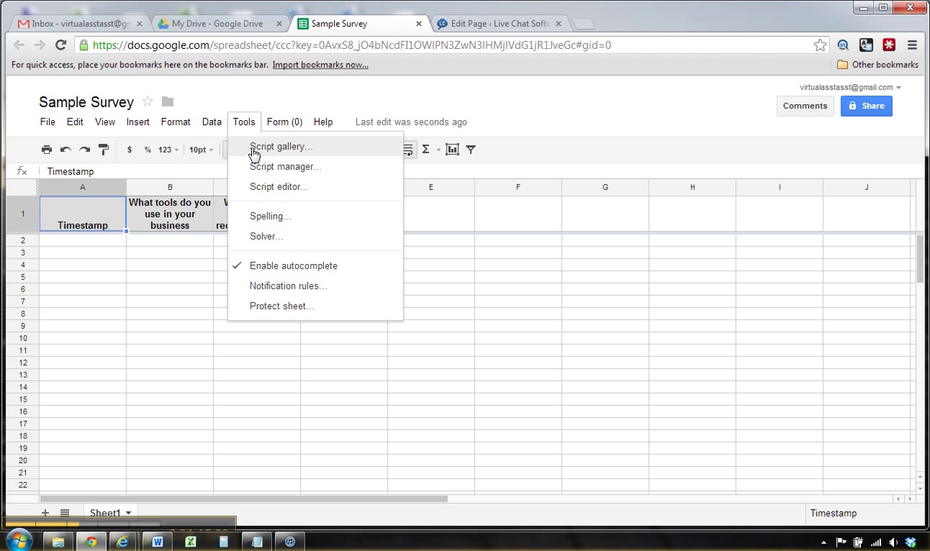
left_click(254, 152)
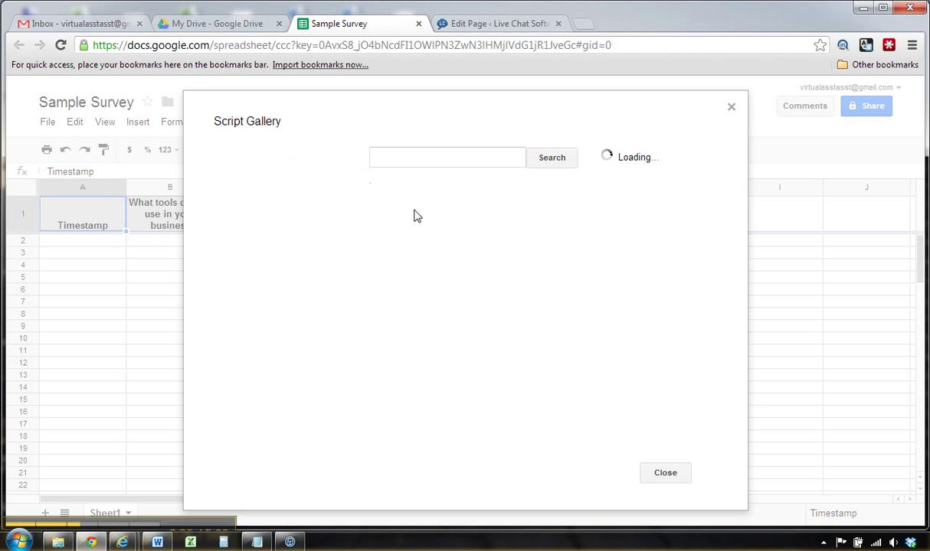
type("Form")
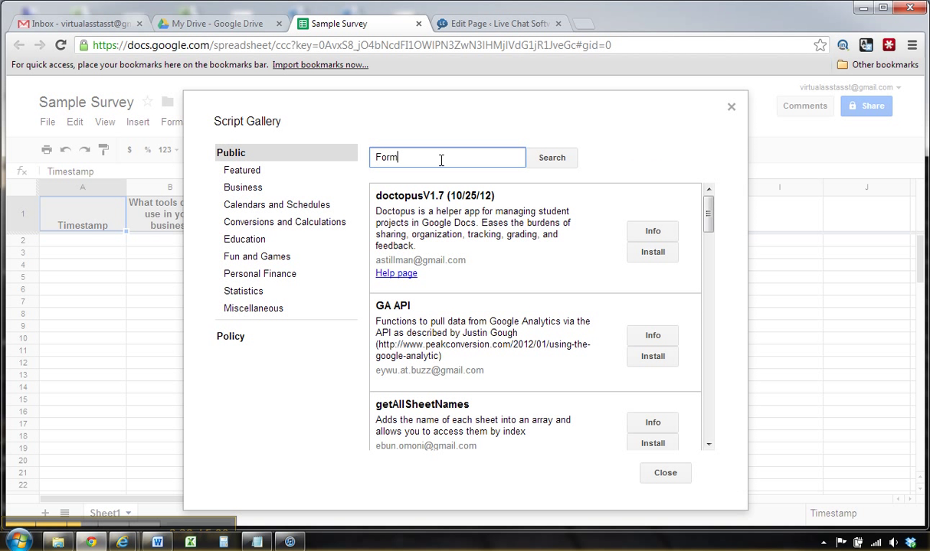
type("Emailer")
left_click(550, 158)
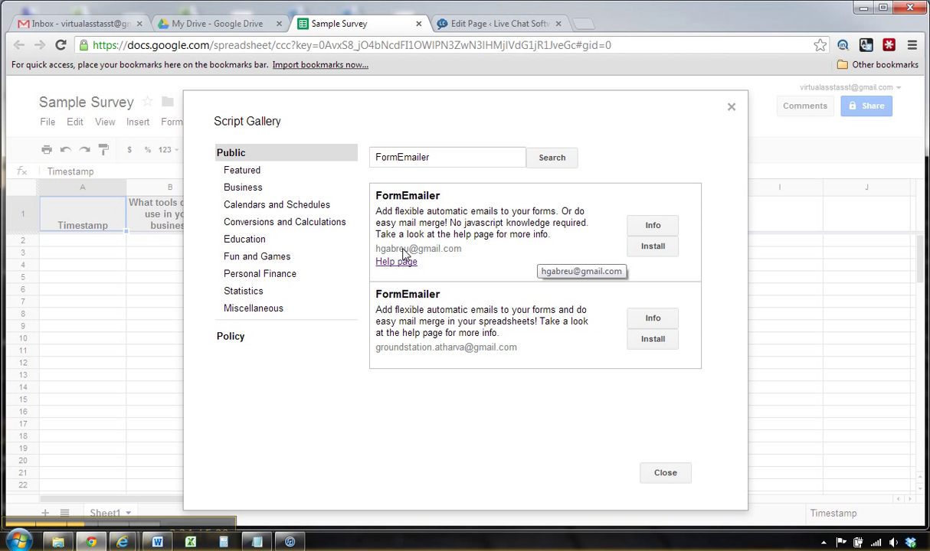
left_click(638, 249)
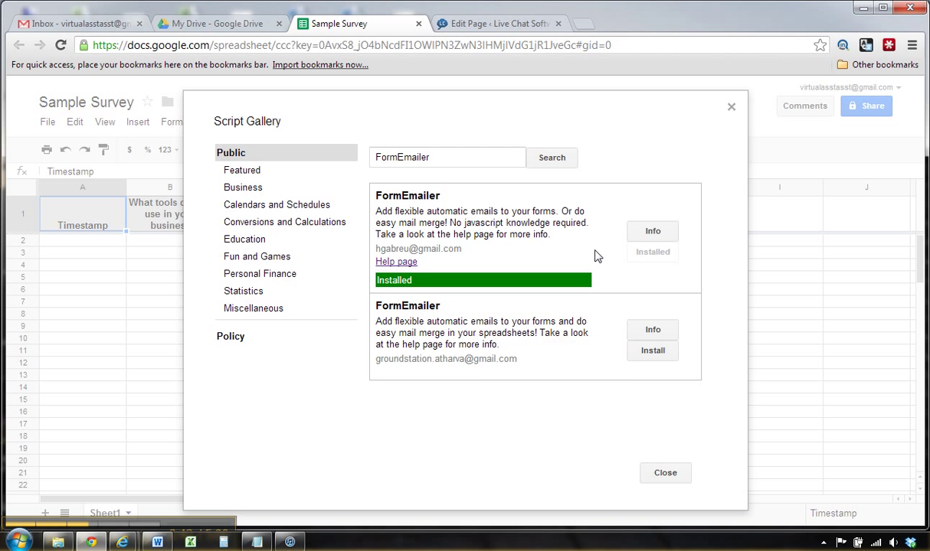
left_click(284, 471)
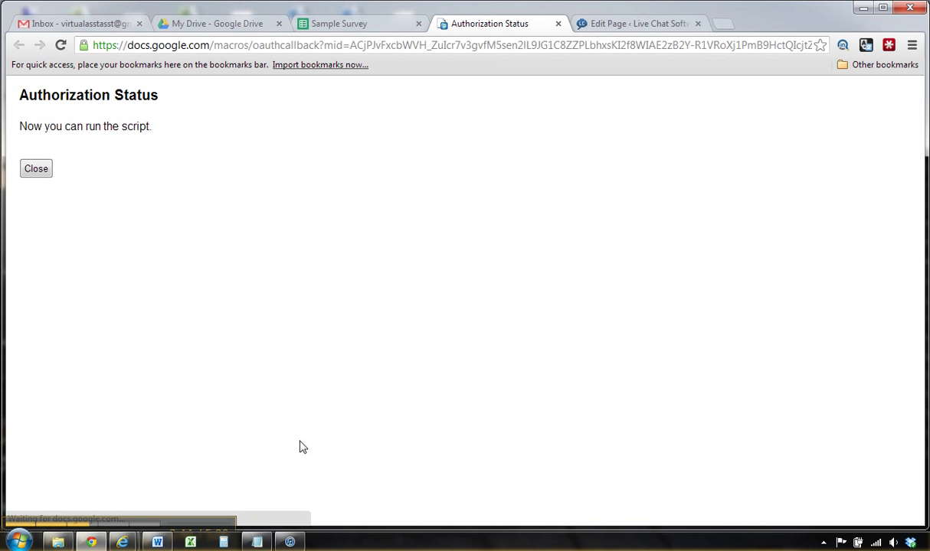
left_click(51, 172)
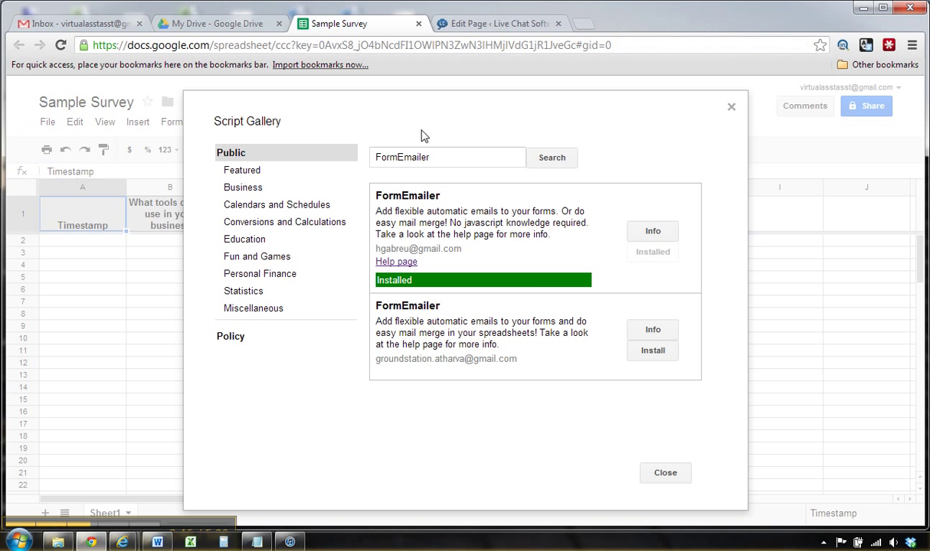
Step: Run FormEmailer's Install for Sheet1 with English (United States)
left_click(666, 474)
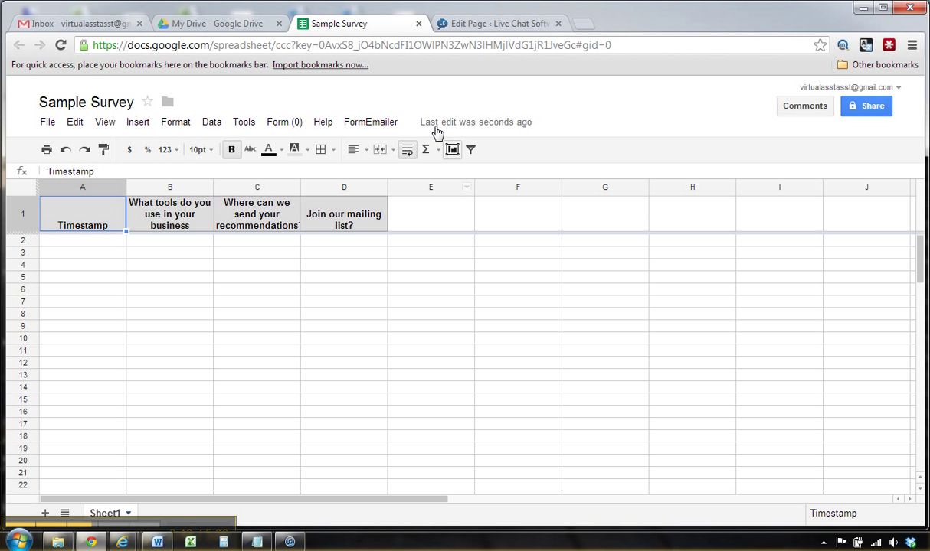
left_click(373, 124)
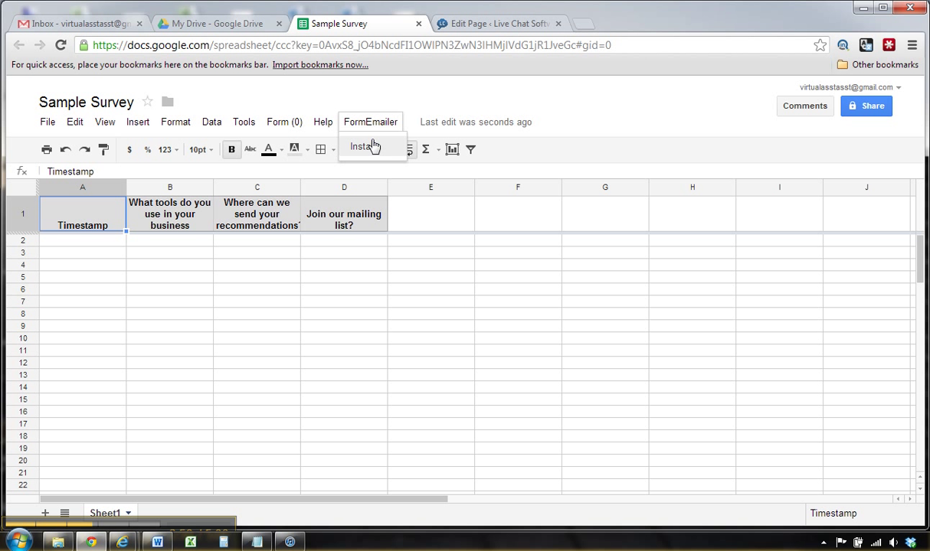
left_click(372, 146)
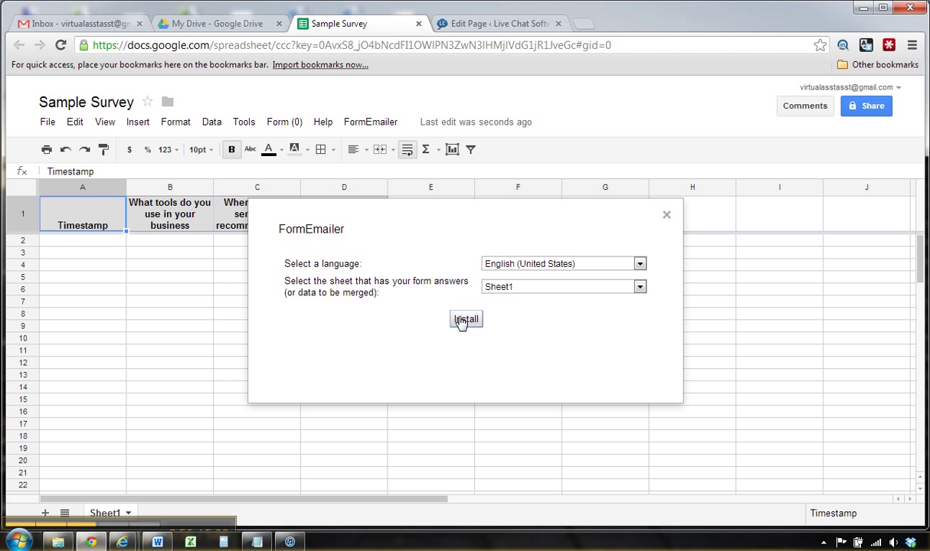
left_click(464, 319)
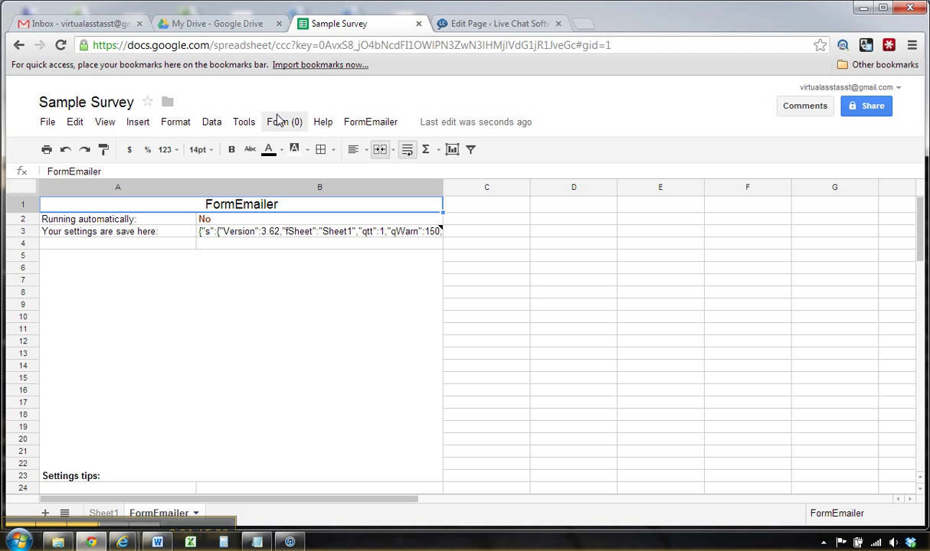
Step: Set the FormEmailer script's trigger to fire On form submit, save triggers, and close the script
left_click(249, 124)
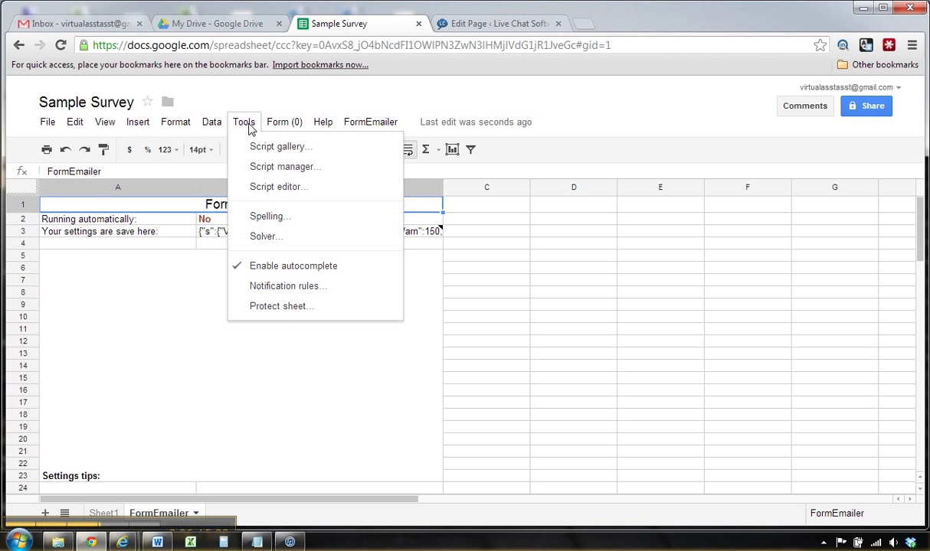
left_click(264, 188)
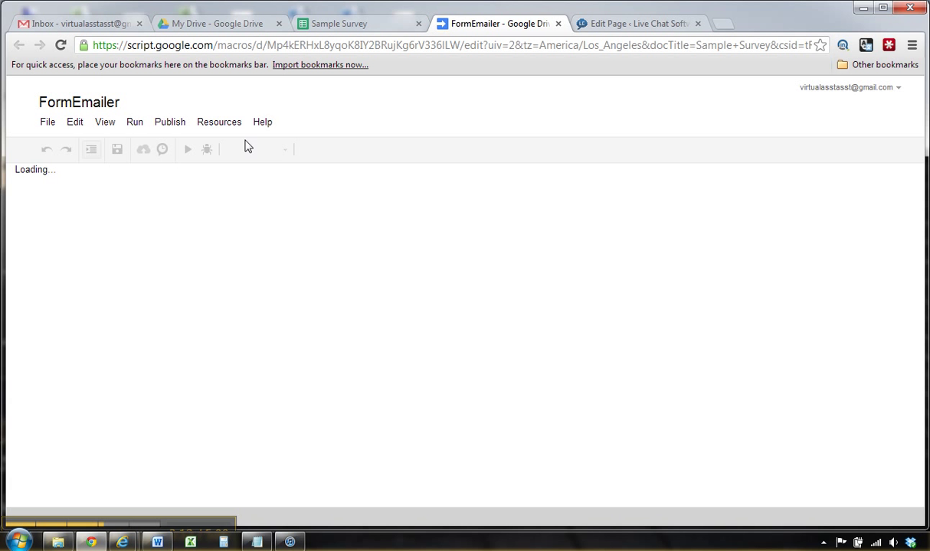
left_click(219, 123)
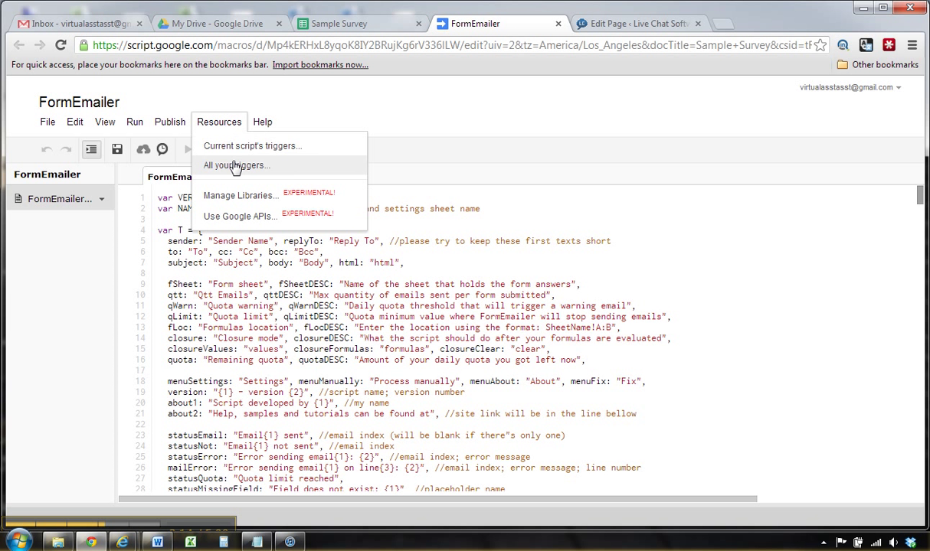
left_click(242, 147)
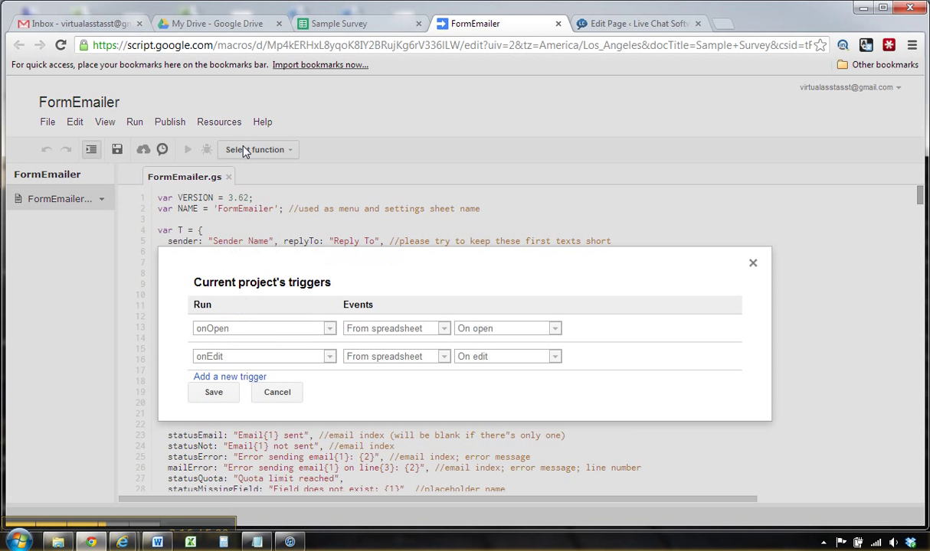
left_click(244, 377)
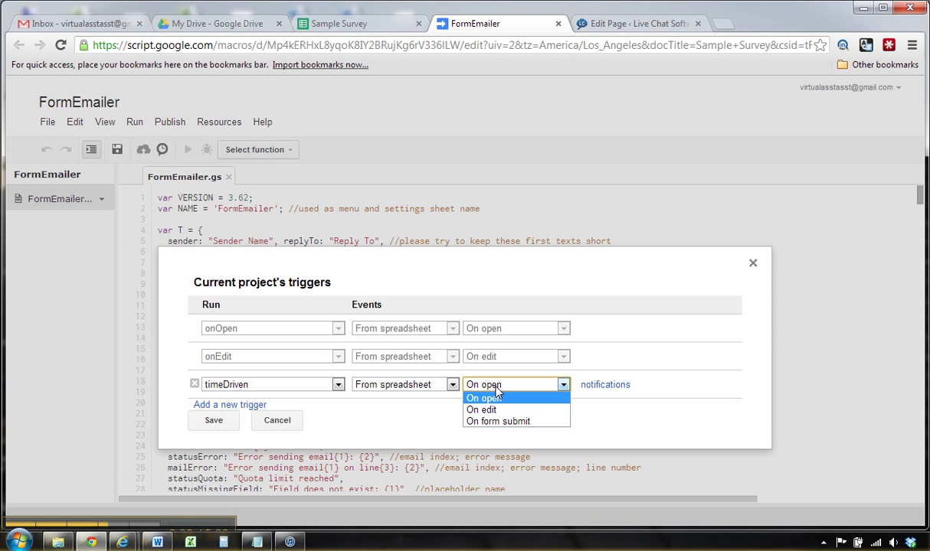
left_click(494, 421)
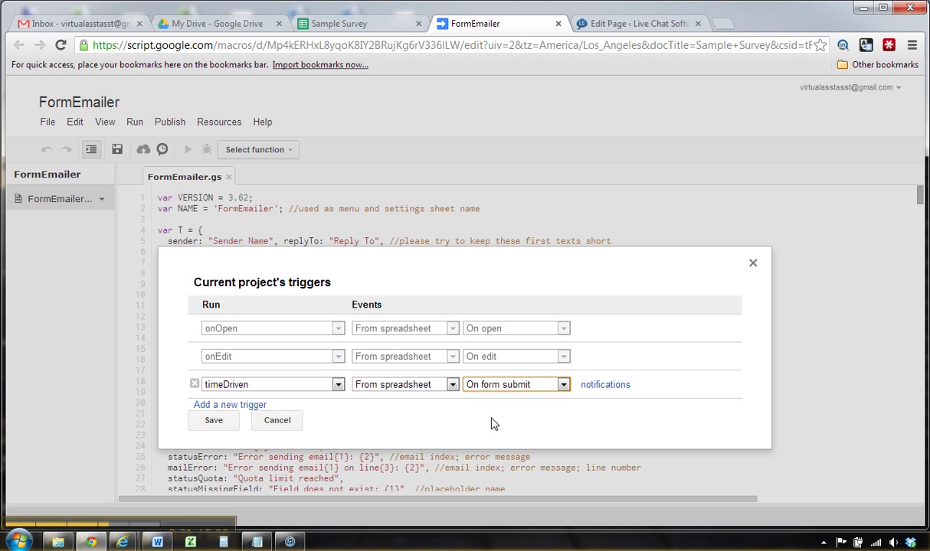
left_click(215, 425)
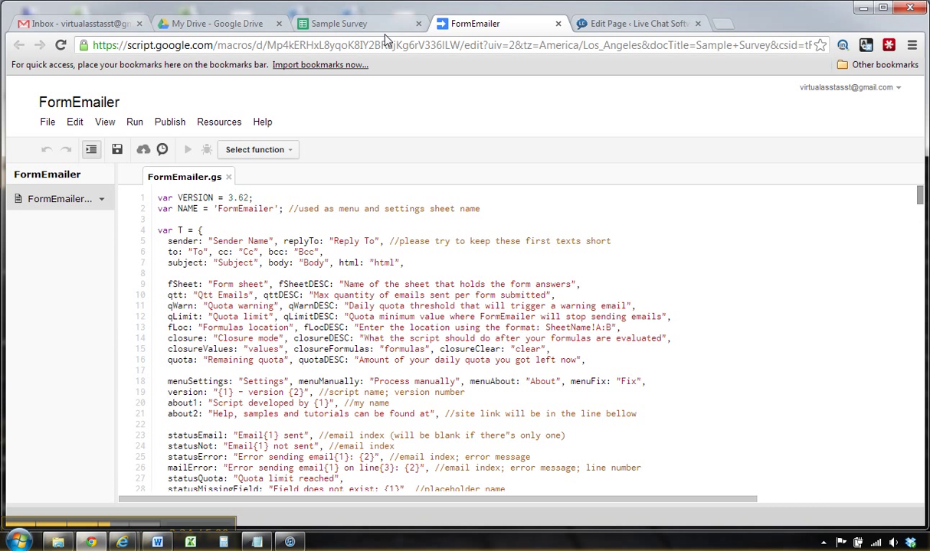
left_click(557, 23)
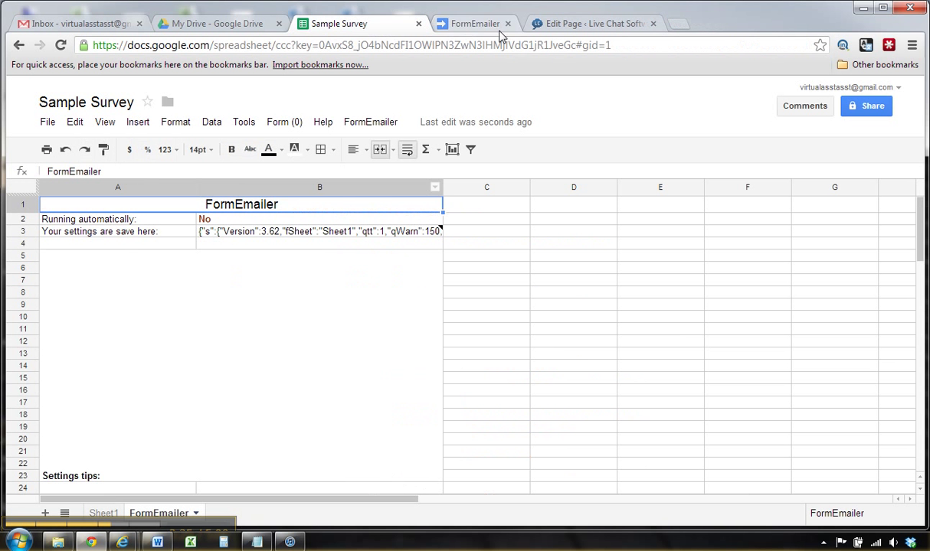
Step: Review FormEmailer settings (sender FormEmailer, subject 'New form submitted') and save them
left_click(354, 124)
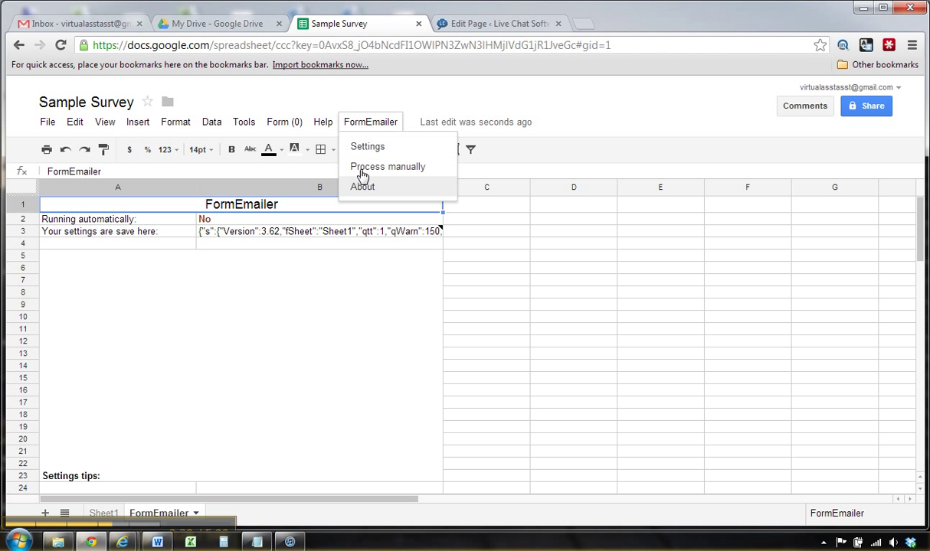
left_click(365, 153)
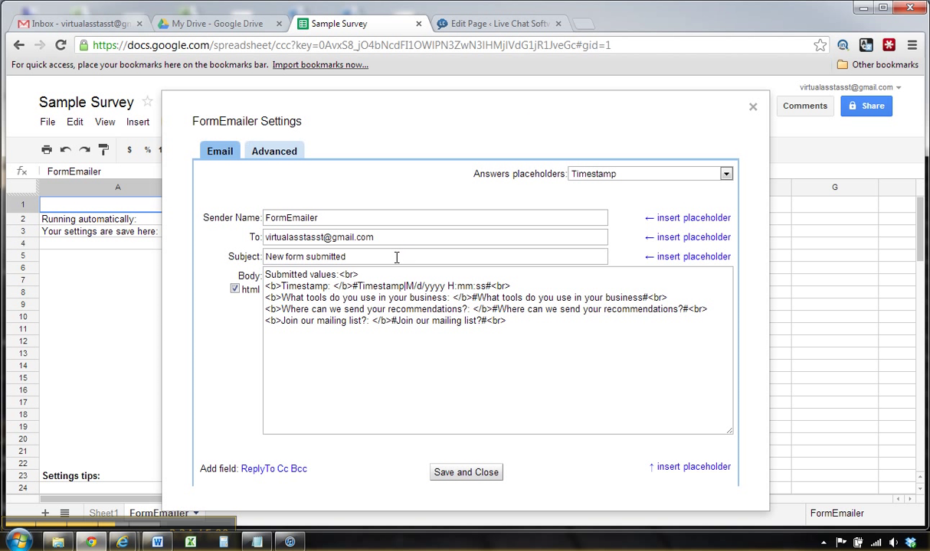
left_click_drag(373, 238, 274, 237)
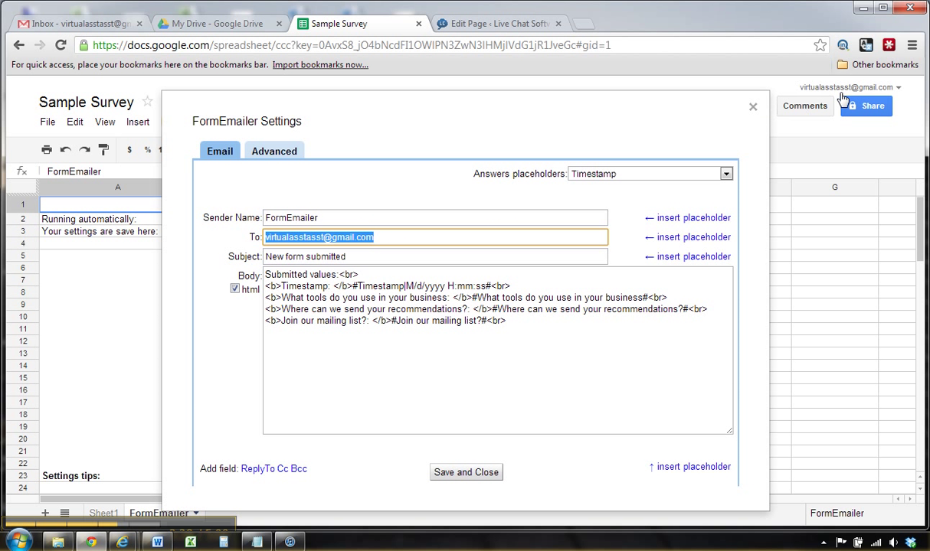
left_click(749, 104)
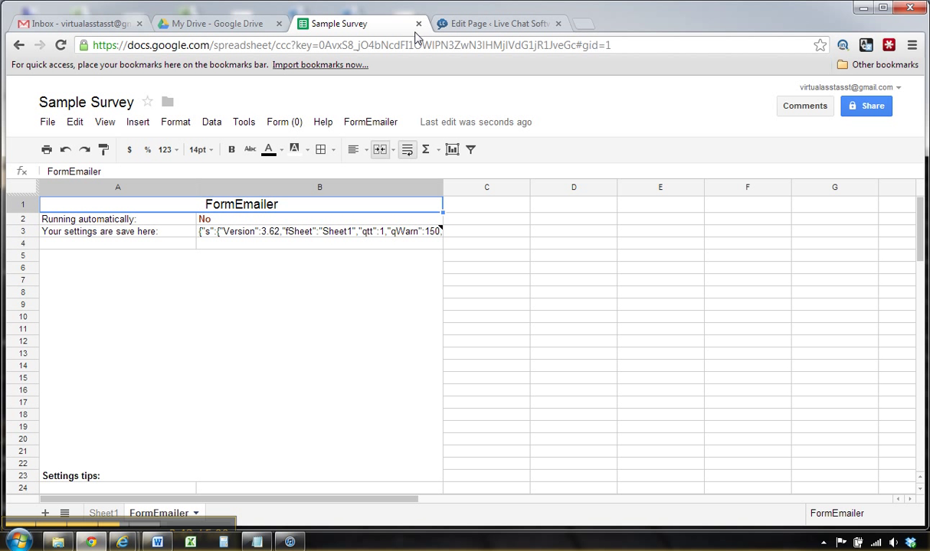
Step: Choose the linked form's 'Embed form in a webpage' option to get its iframe code
left_click(244, 123)
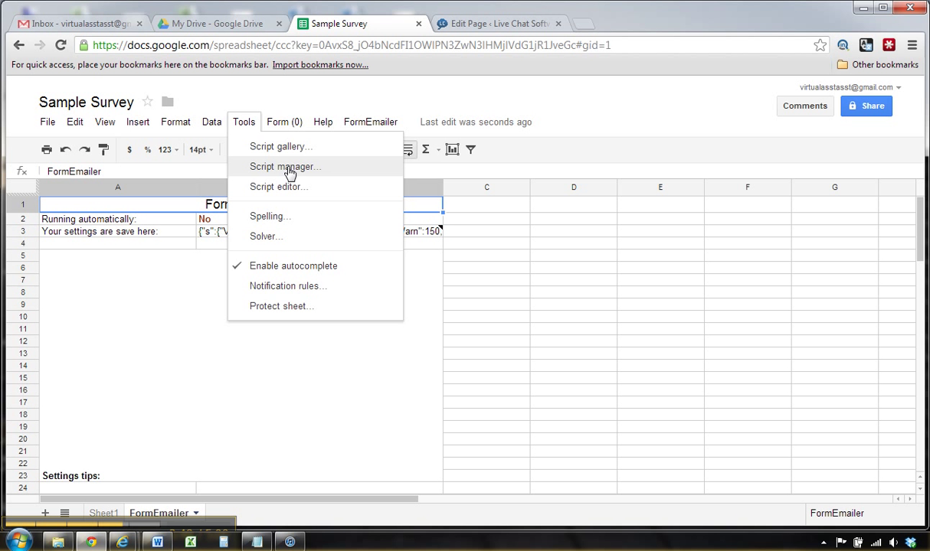
left_click(286, 125)
left_click(287, 125)
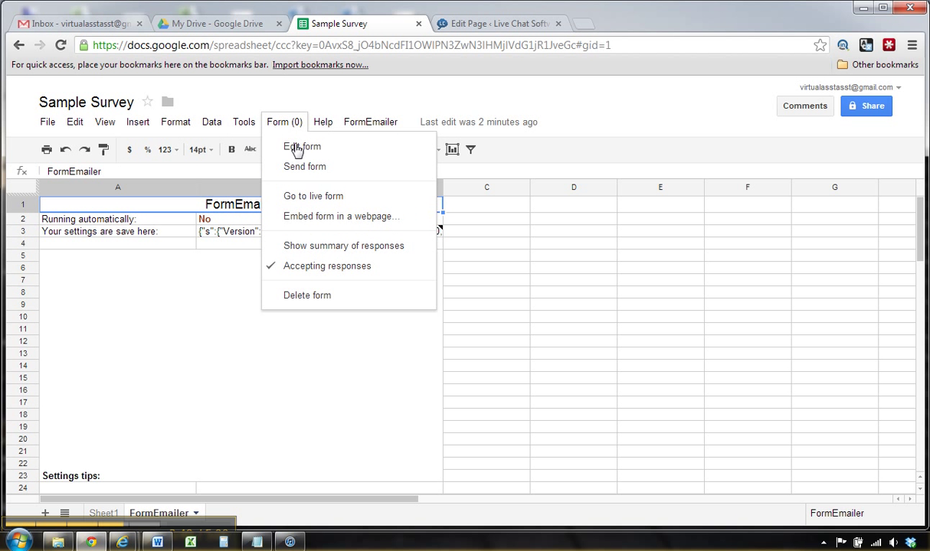
left_click(314, 218)
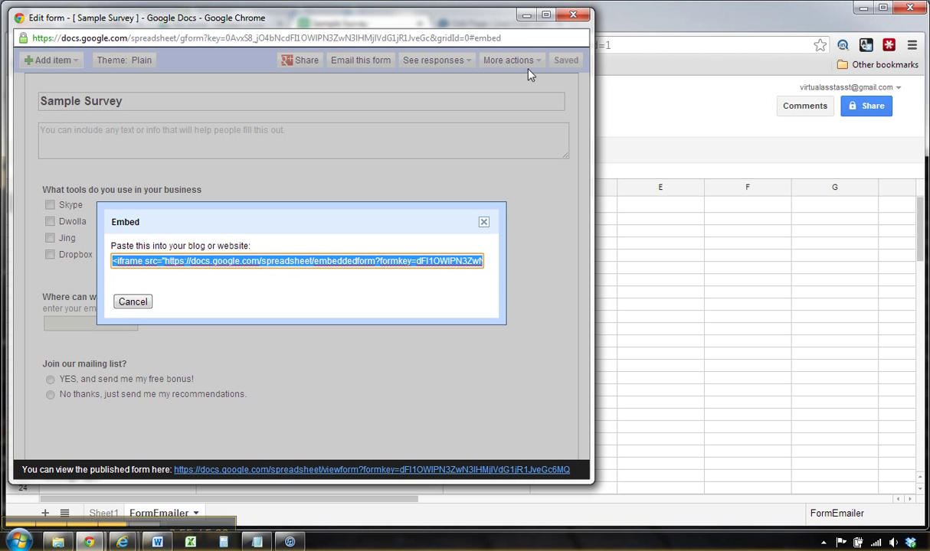
Step: Paste the Sample Survey iframe code into the Test page, change width 760 to 540, and update the page
left_click(527, 15)
left_click(490, 23)
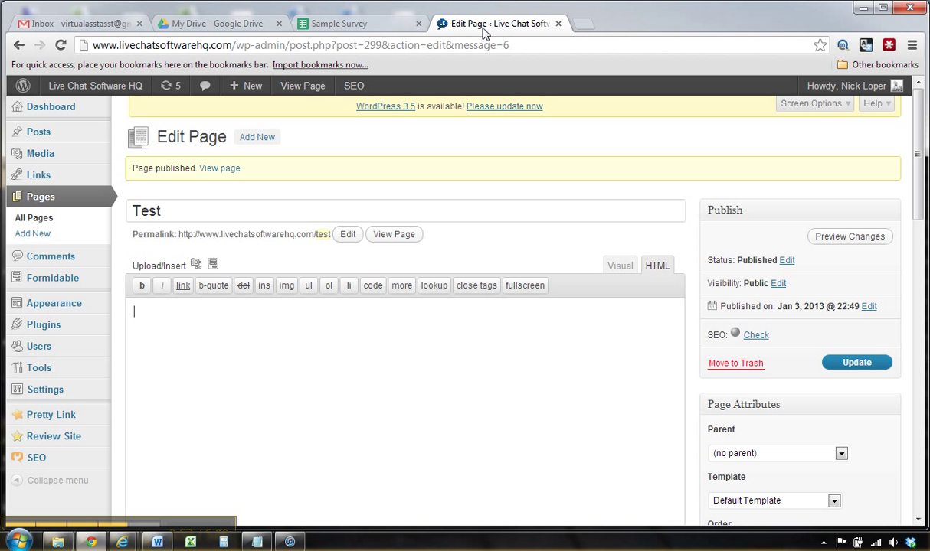
type("<iframe src=\"https://docs.google.com/spreadsheet/embeddedform?formkey=dFI1OWlPN3ZwN3lHMjlVdG1jR1JveGc6MQ\" width=\"760\" height=\"638\" frameborder=\"0\" marginheight=\"0\" marginwidth=\"0\">Loading...</iframe>")
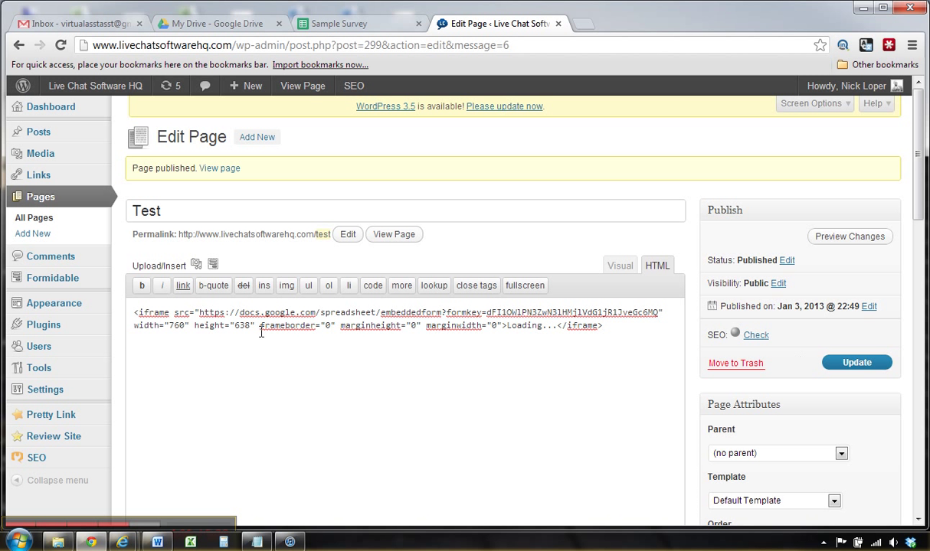
key("BackSpace")
key("BackSpace")
key("BackSpace")
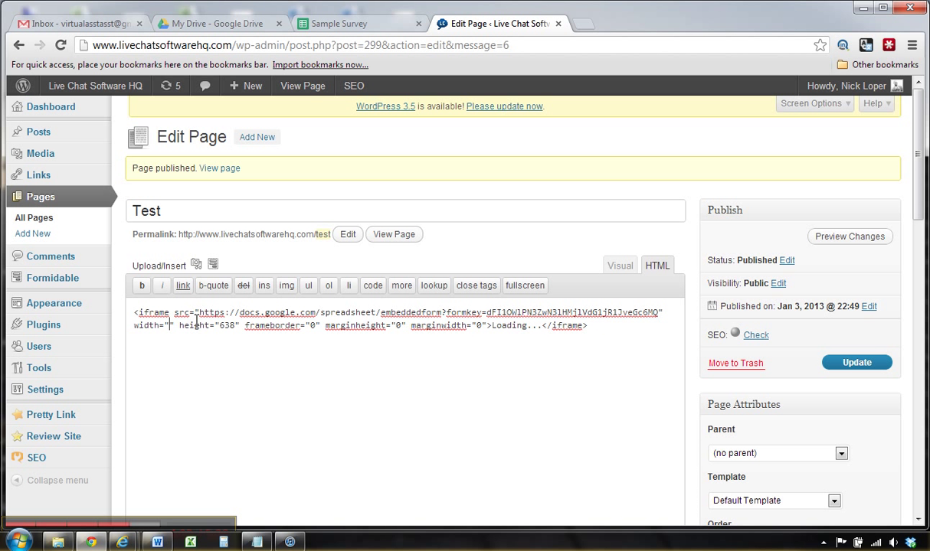
type("540")
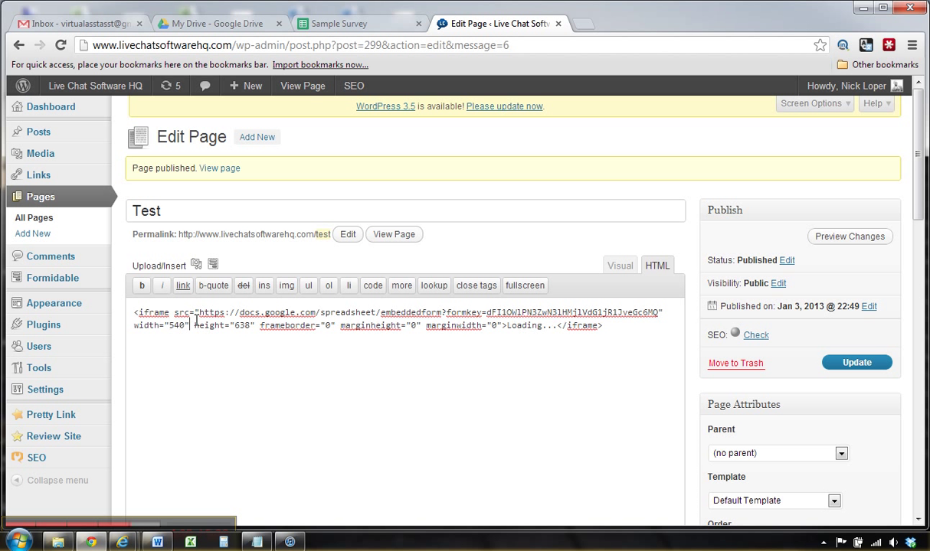
left_click(847, 361)
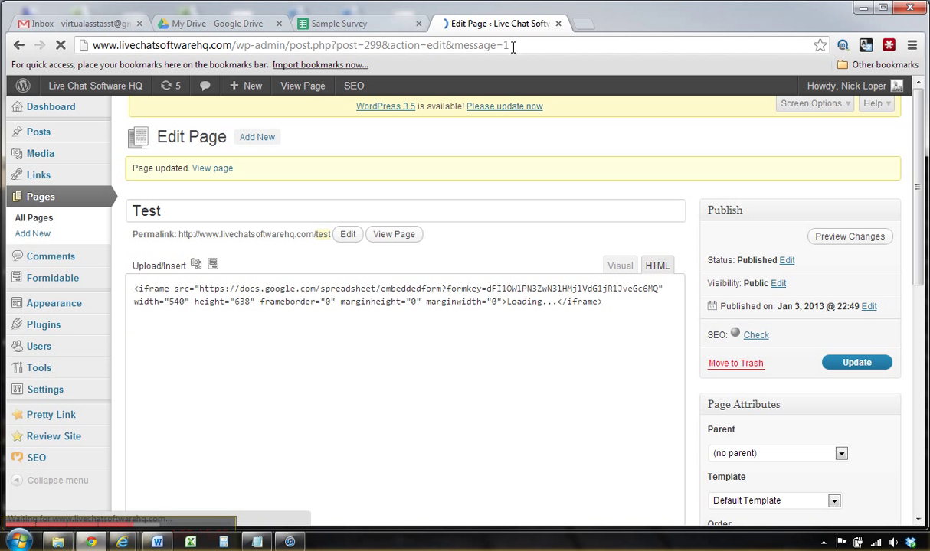
Step: Open the live Test page in a new browser tab
right_click(217, 169)
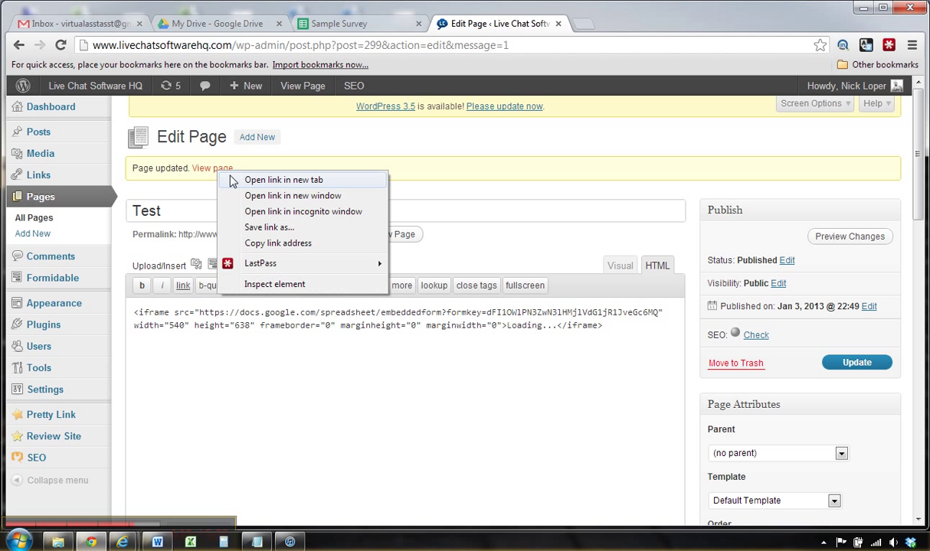
left_click(238, 180)
left_click(591, 27)
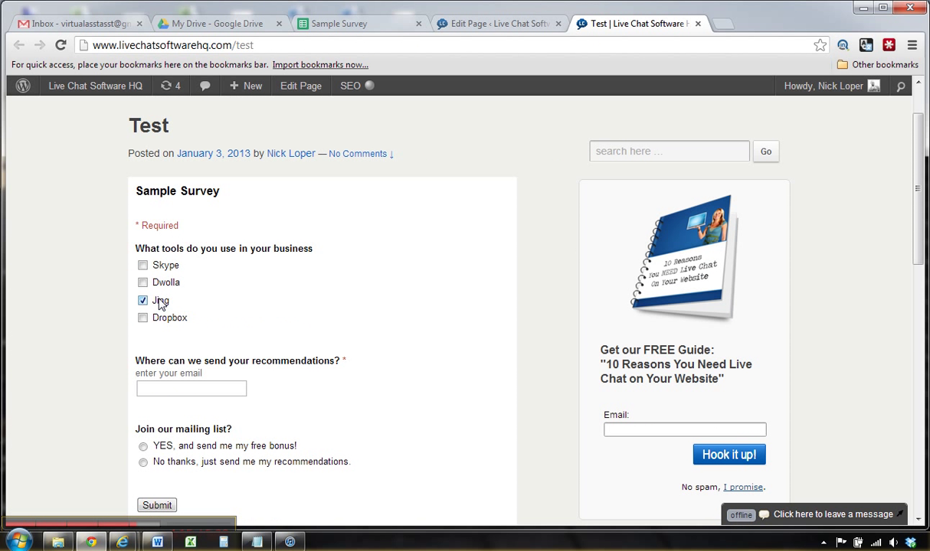
Step: Fill in the survey with the suggested email address, opt in to the mailing list, and submit
left_click(190, 389)
type("nlop")
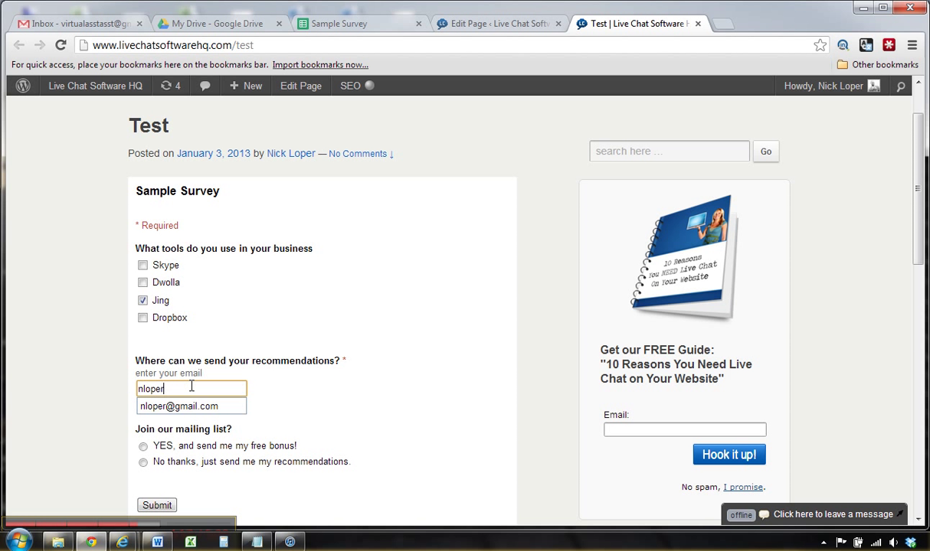
type("er")
key("Down")
key("Tab")
left_click(144, 446)
left_click(157, 505)
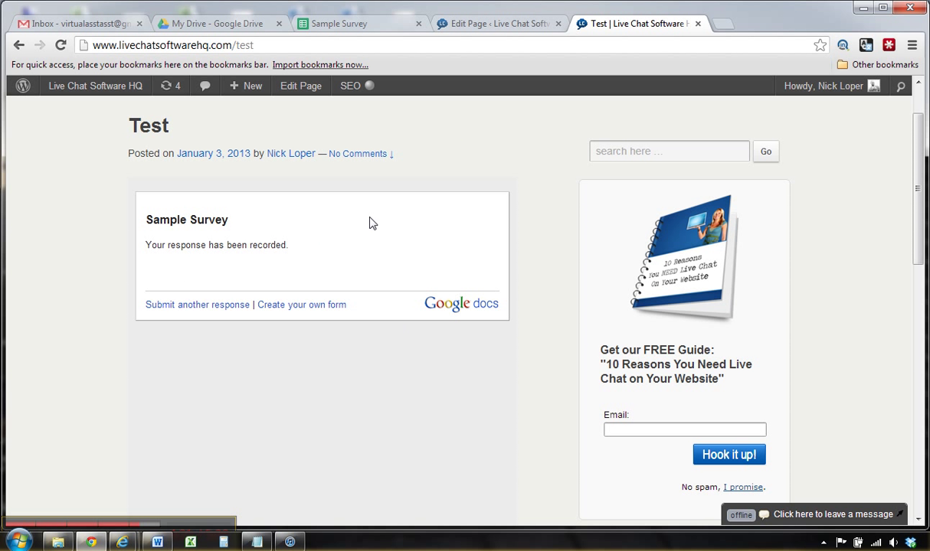
Step: Refresh the Gmail inbox until the 'New form submitted' notification email arrives
left_click(85, 24)
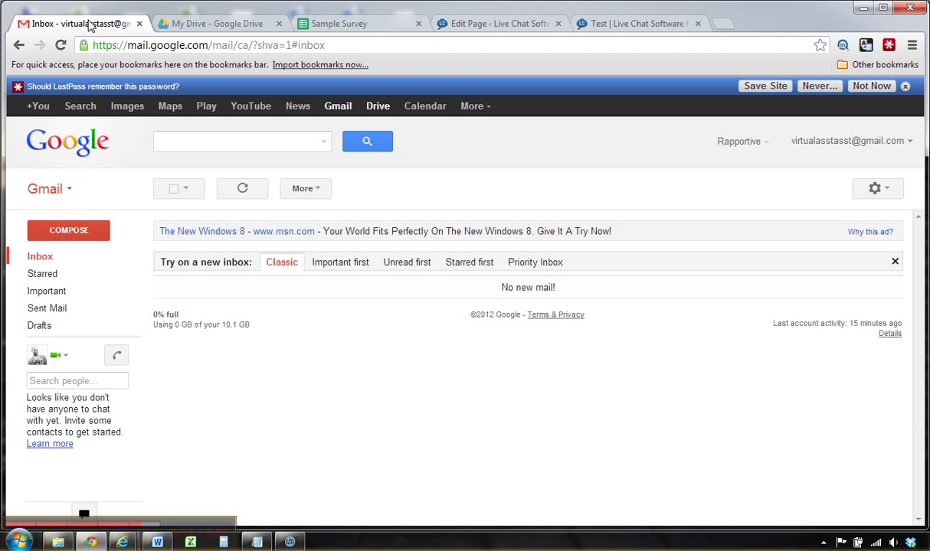
left_click(80, 259)
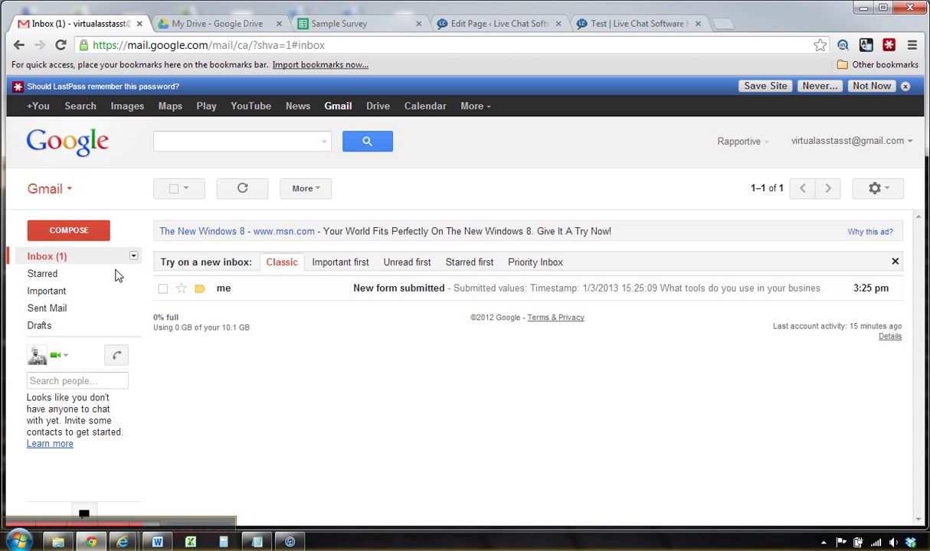